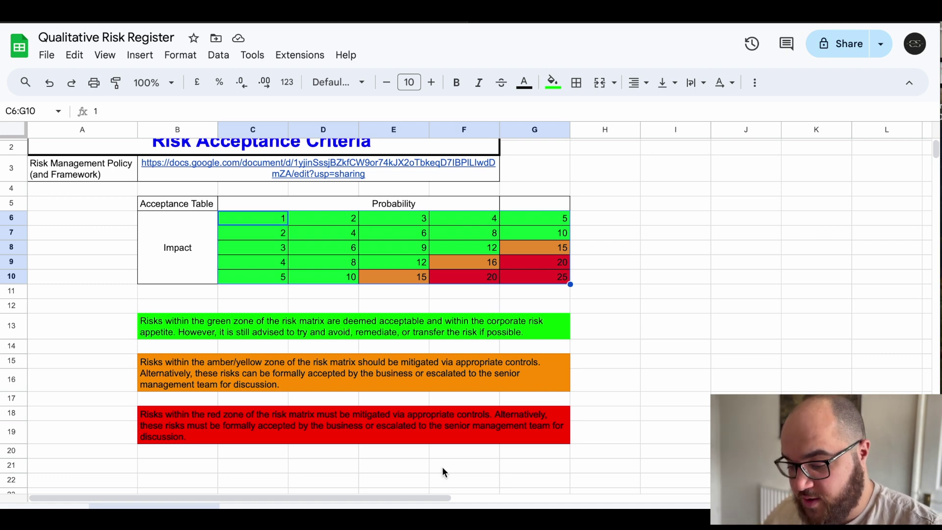
Scroll through the Risk Management Policy doc toward section 8.3.
scroll(158, 222, up, 1)
scroll(158, 222, down, 2)
scroll(159, 227, right, 1)
scroll(160, 227, up, 1)
scroll(160, 227, left, 1)
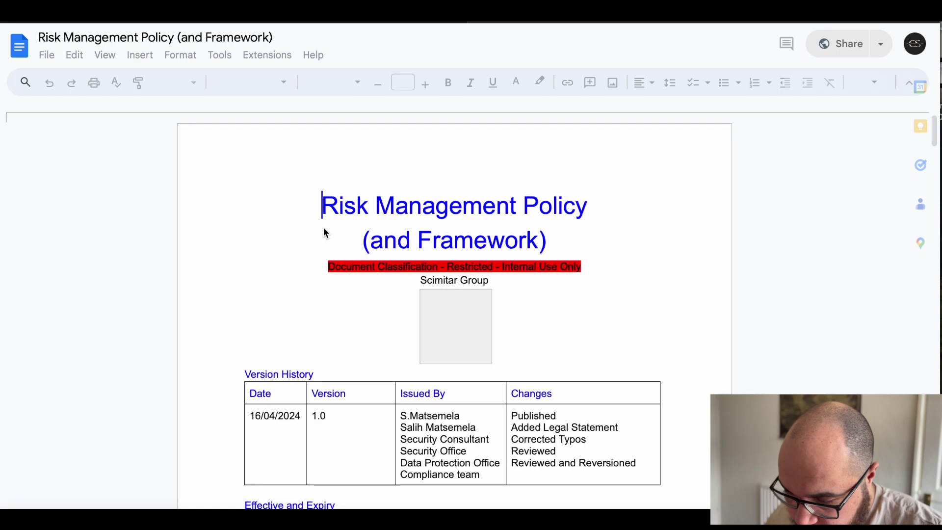
scroll(324, 231, down, 20)
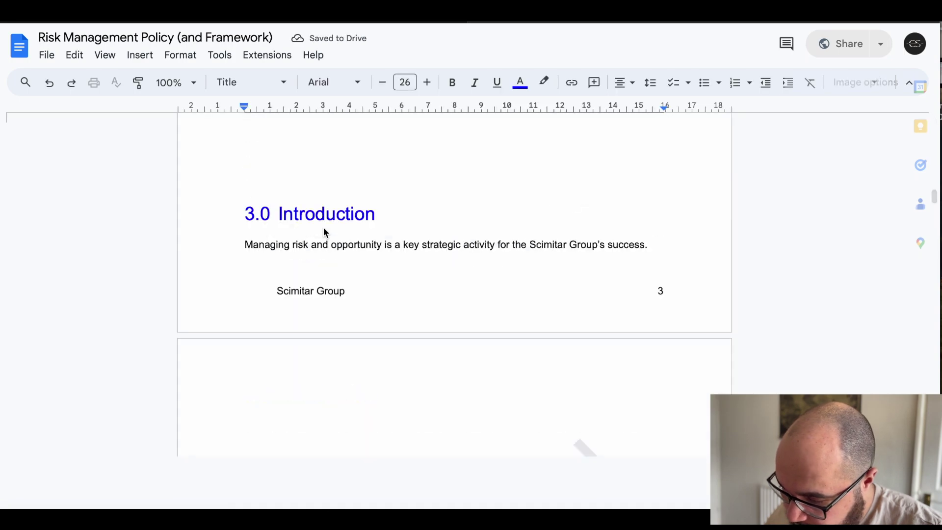
scroll(323, 227, down, 20)
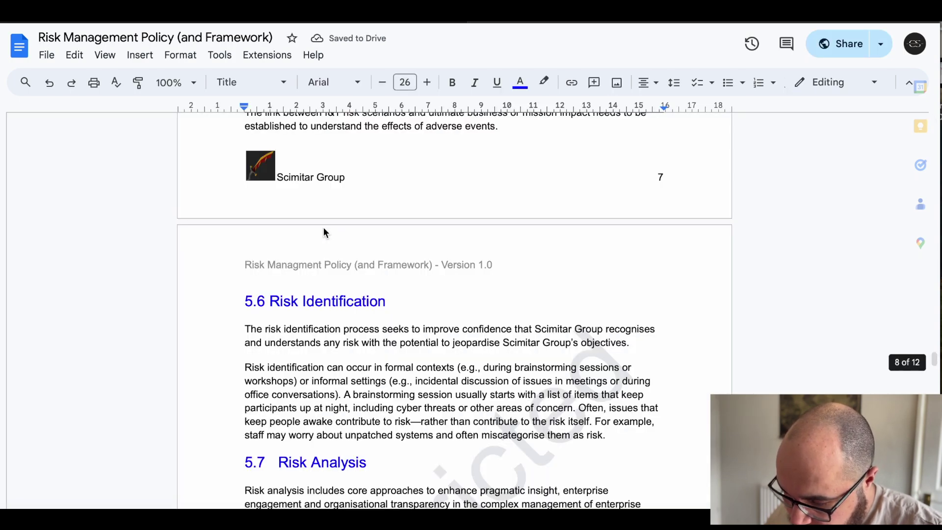
scroll(324, 228, down, 7)
Review the section 8.3 probability-impact matrix, then return to the Qualitative Risk Register spreadsheet.
scroll(323, 228, up, 6)
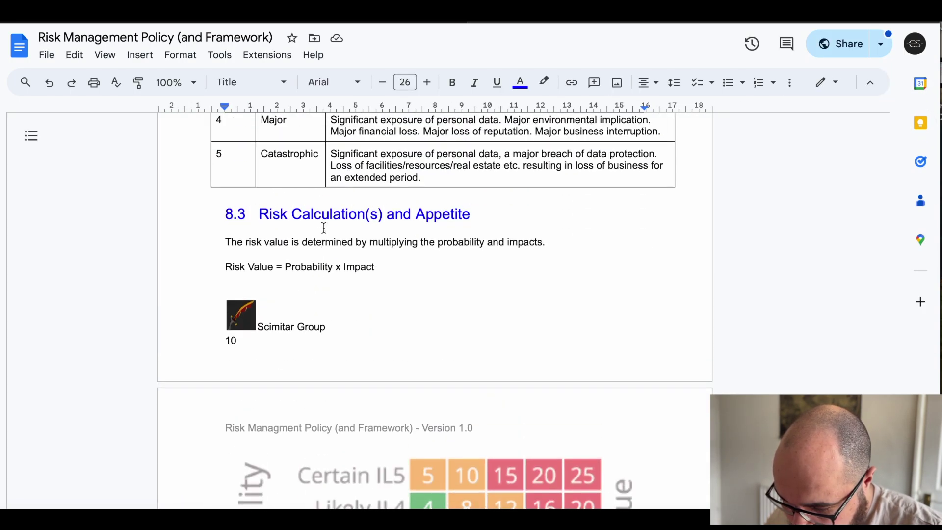
scroll(322, 226, up, 2)
scroll(316, 236, down, 10)
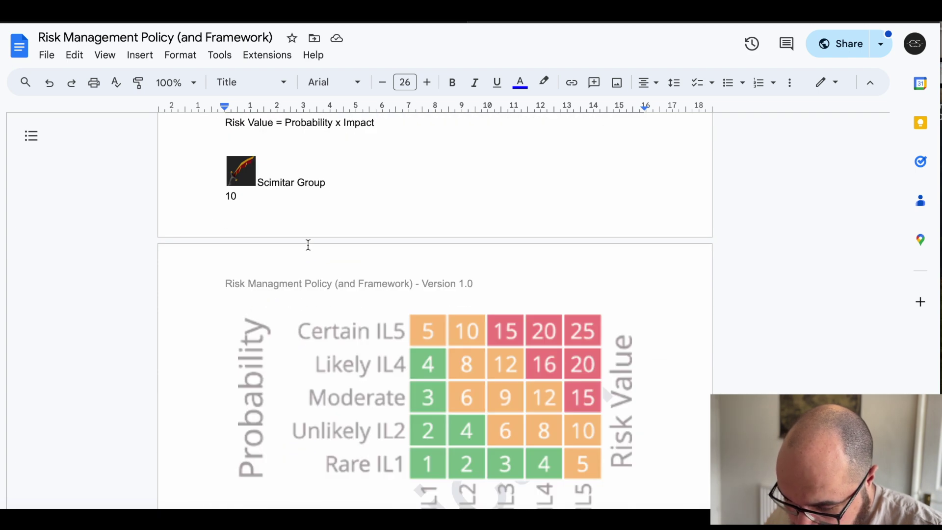
scroll(309, 243, up, 2)
scroll(308, 240, down, 2)
scroll(308, 241, down, 2)
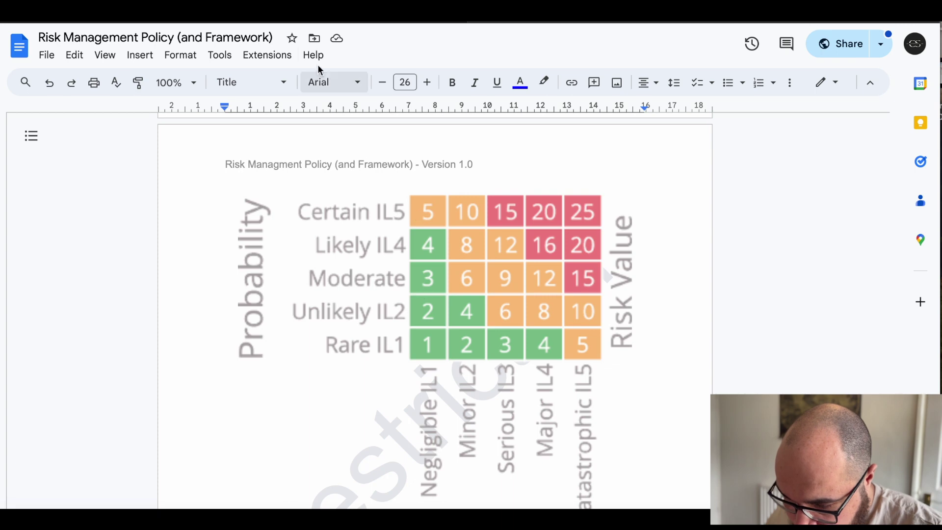
click(333, 22)
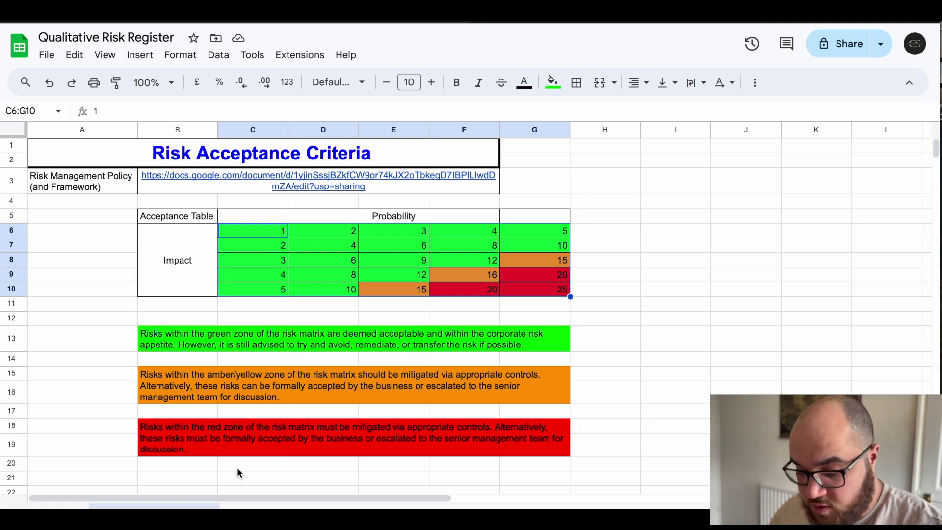
Show the register tab's risks R001–R004 across all columns, briefly checking the Risk Acceptance Criteria tab.
click(264, 506)
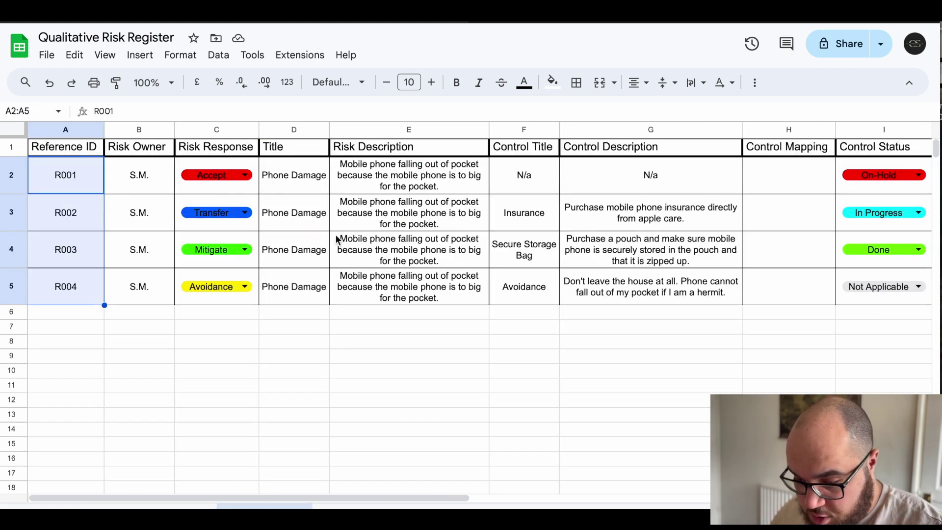
scroll(338, 239, right, 10)
scroll(337, 239, left, 10)
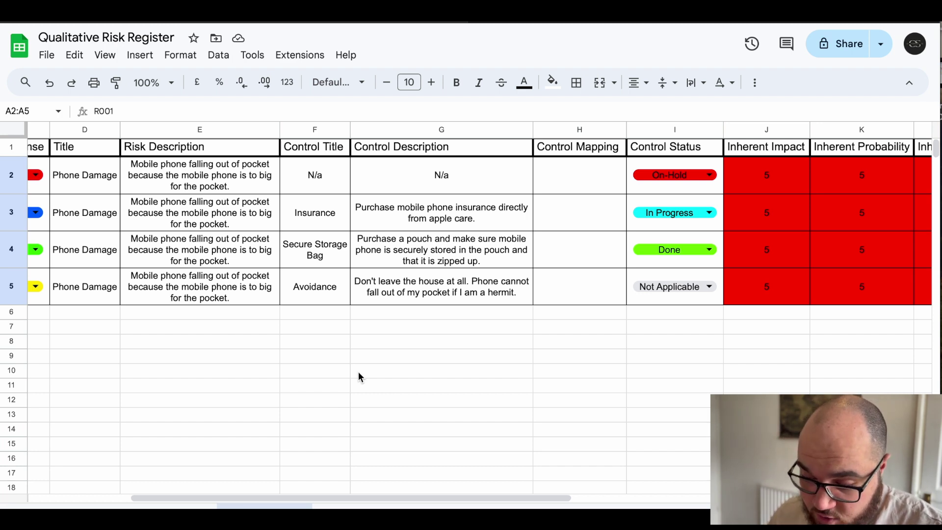
scroll(179, 479, left, 5)
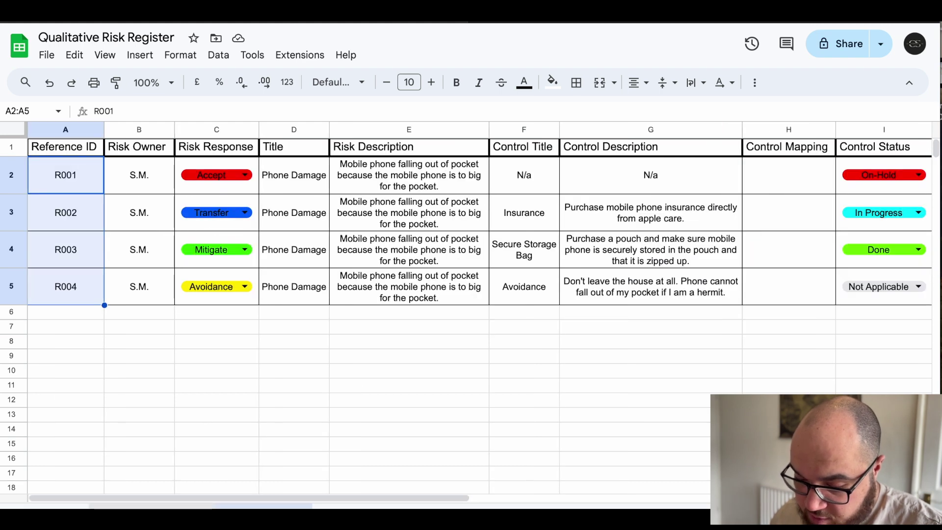
click(160, 504)
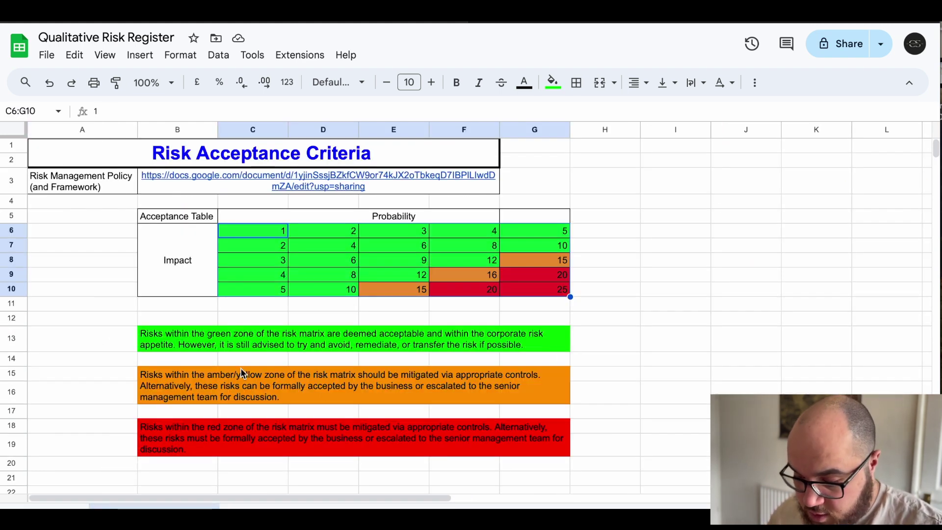
click(260, 505)
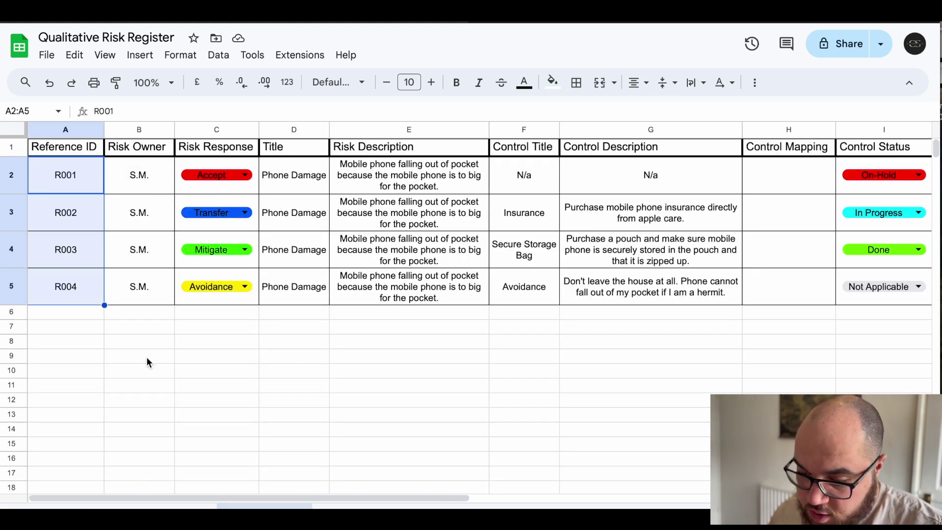
scroll(147, 361, right, 10)
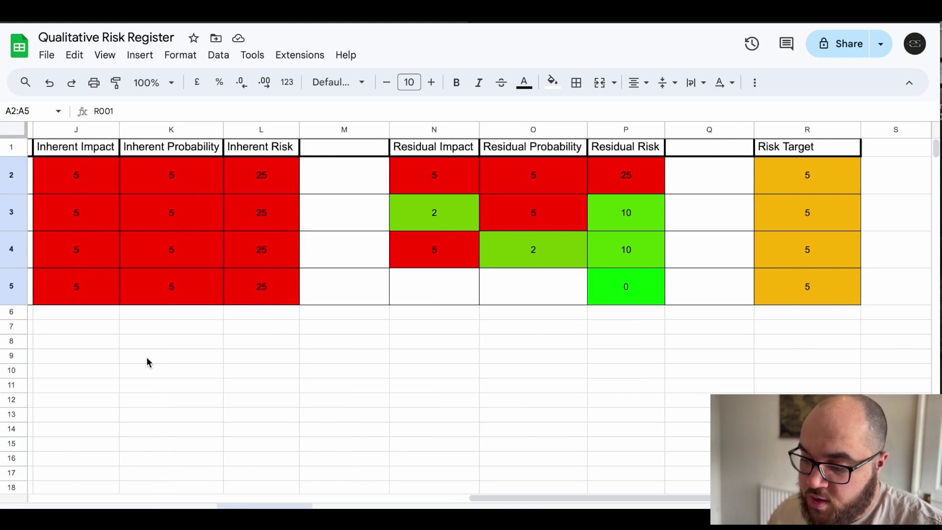
scroll(147, 362, left, 10)
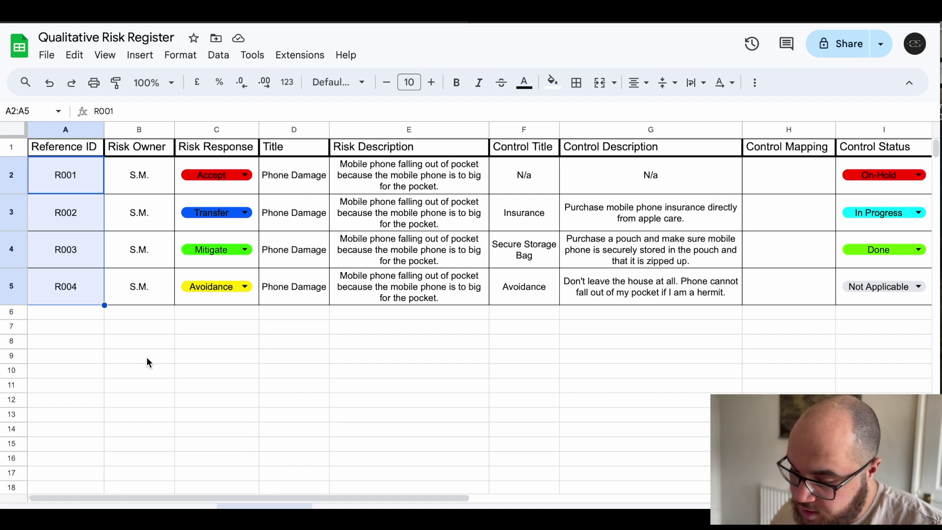
click(147, 358)
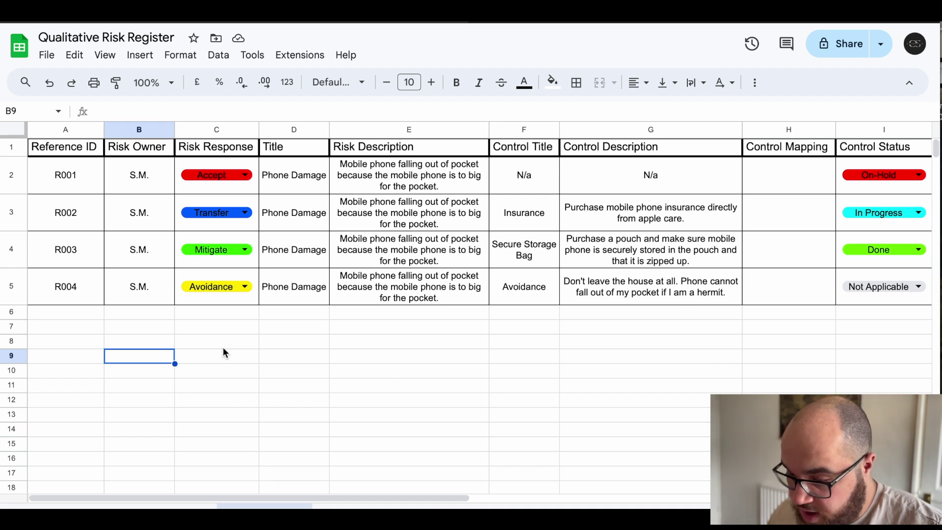
scroll(223, 352, right, 1)
scroll(224, 353, left, 1)
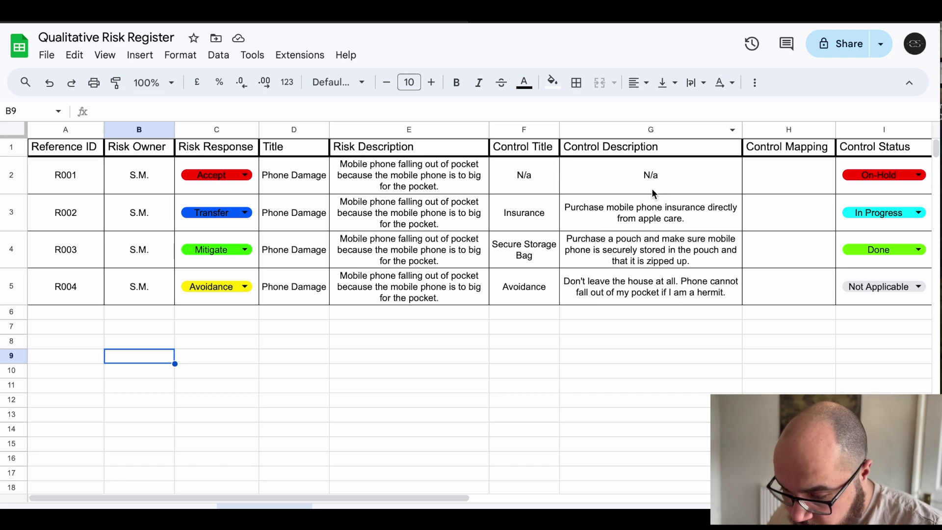
scroll(652, 190, right, 7)
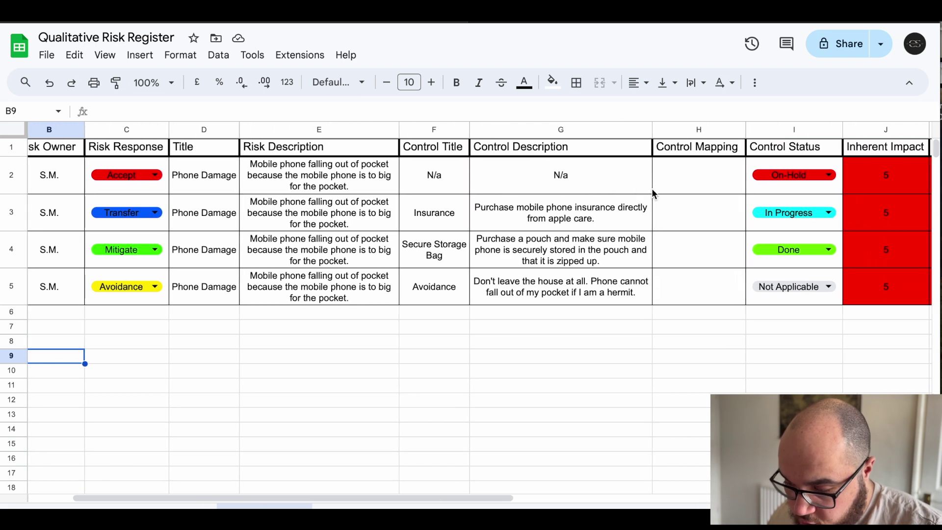
scroll(651, 189, right, 5)
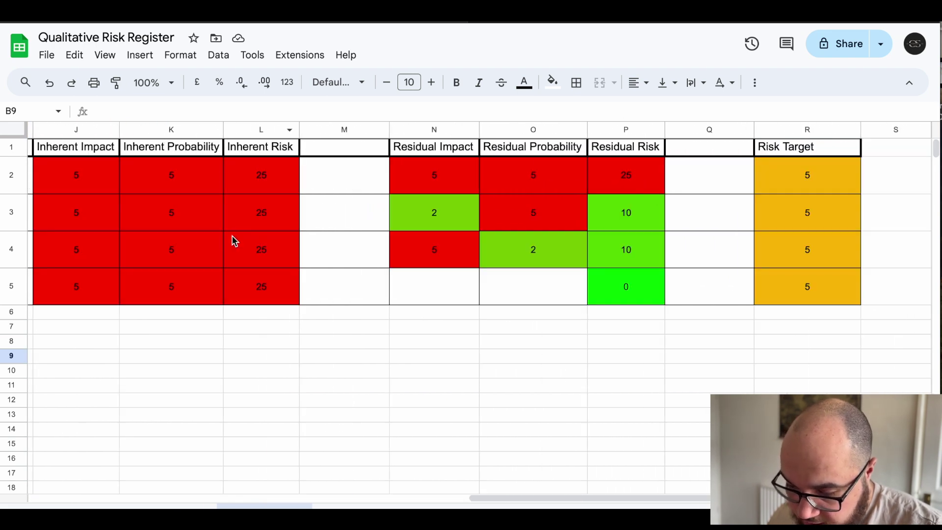
scroll(735, 206, left, 12)
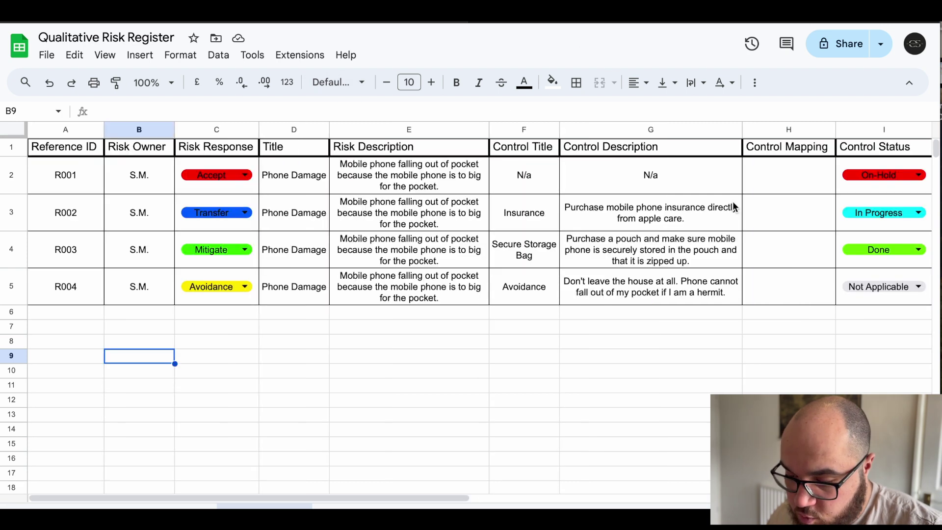
drag(81, 172, 75, 286)
click(77, 192)
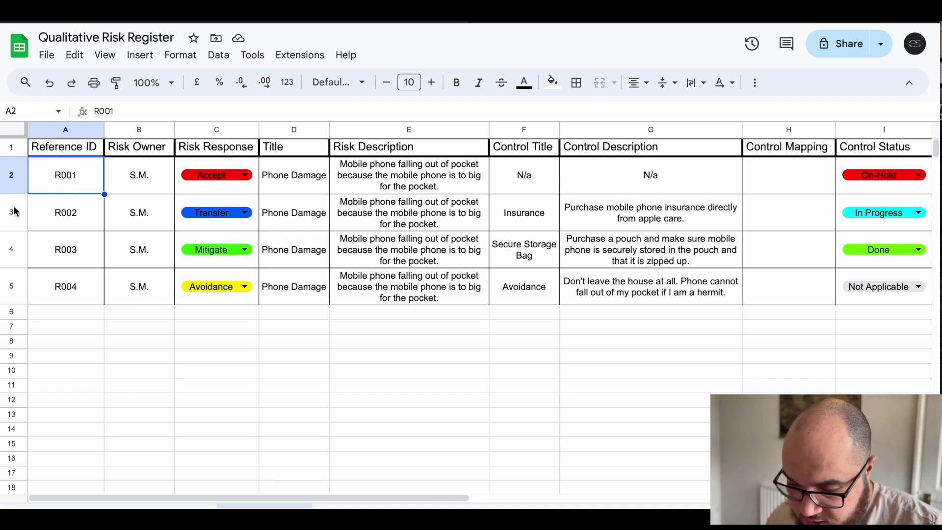
key(shift+space)
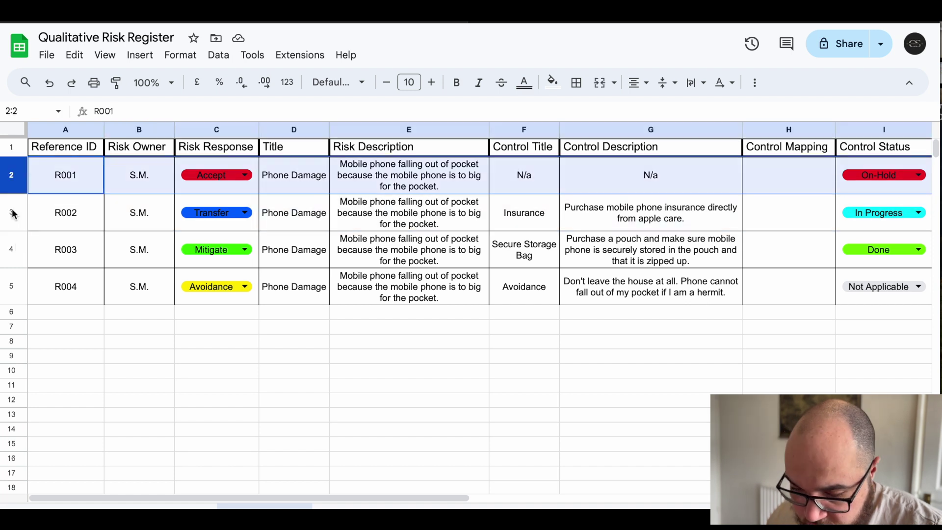
click(81, 320)
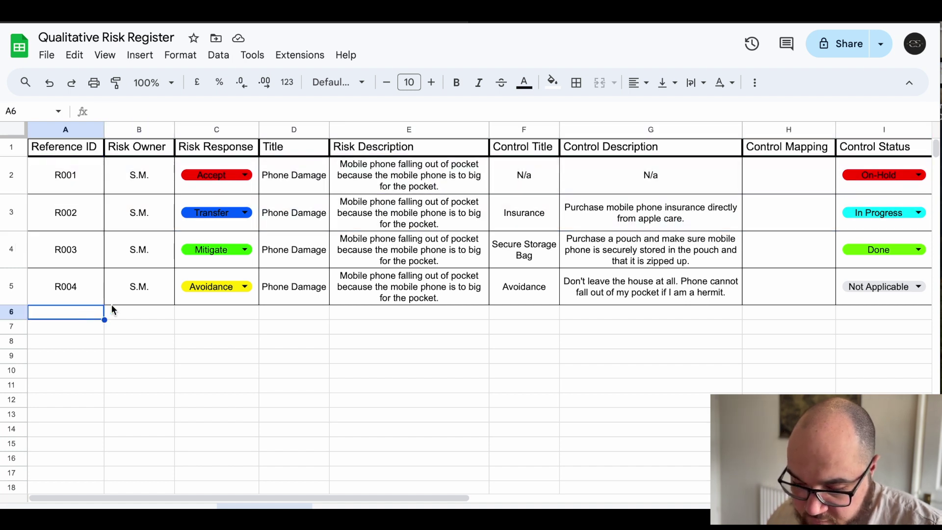
click(76, 182)
drag(77, 186, 73, 248)
click(178, 342)
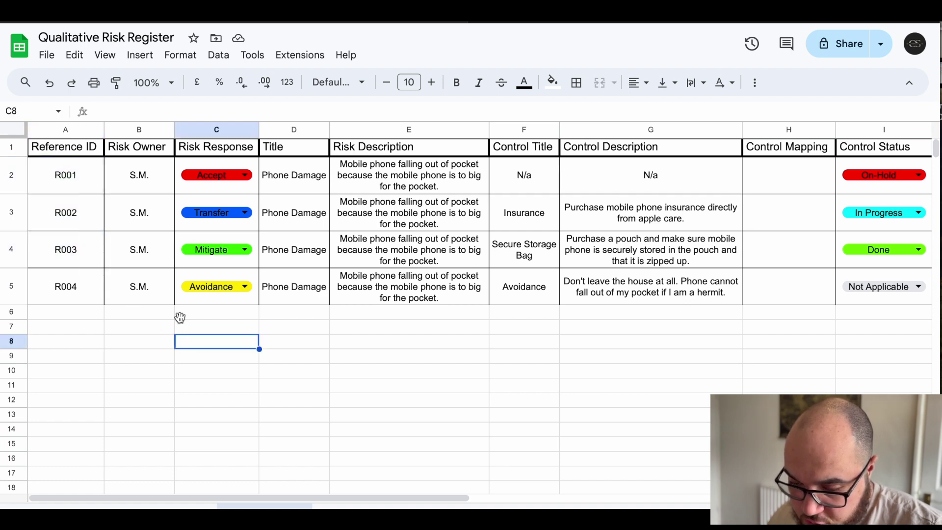
drag(139, 179, 149, 296)
scroll(252, 348, right, 1)
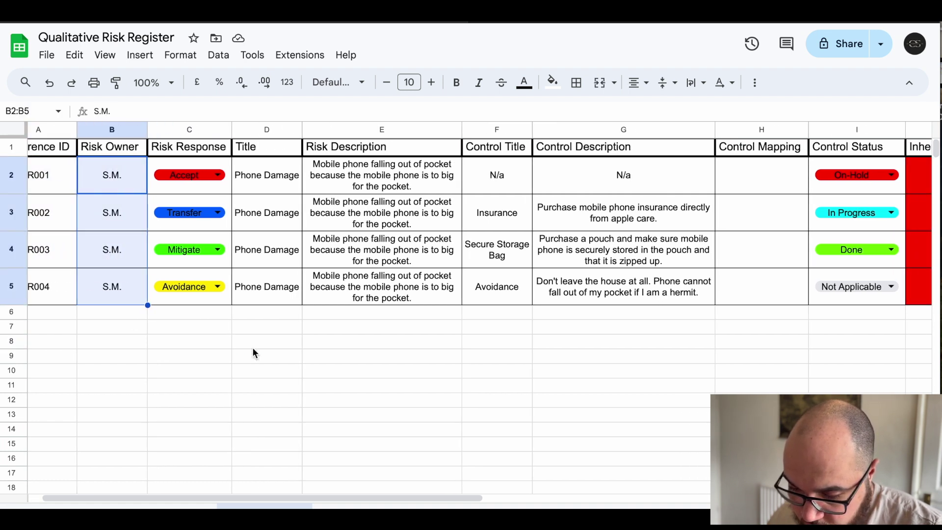
scroll(252, 347, left, 1)
click(244, 177)
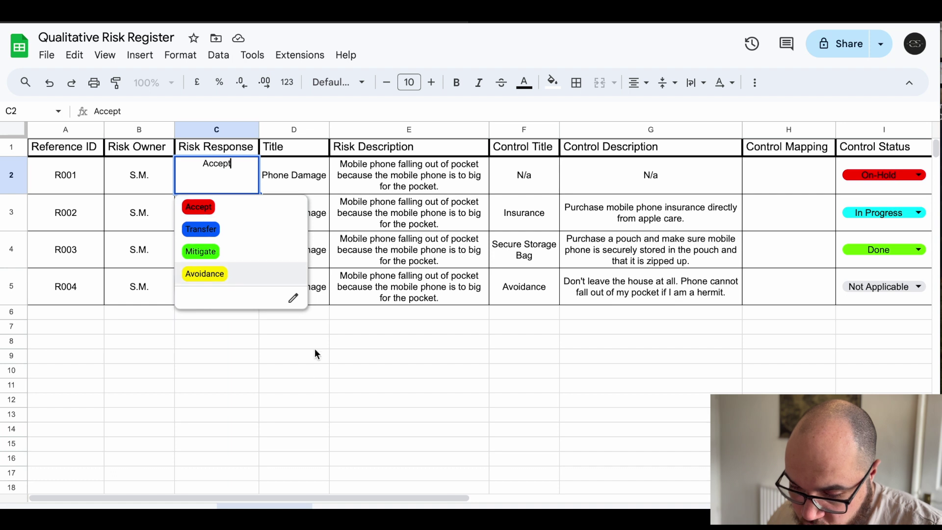
click(298, 385)
drag(309, 185, 419, 286)
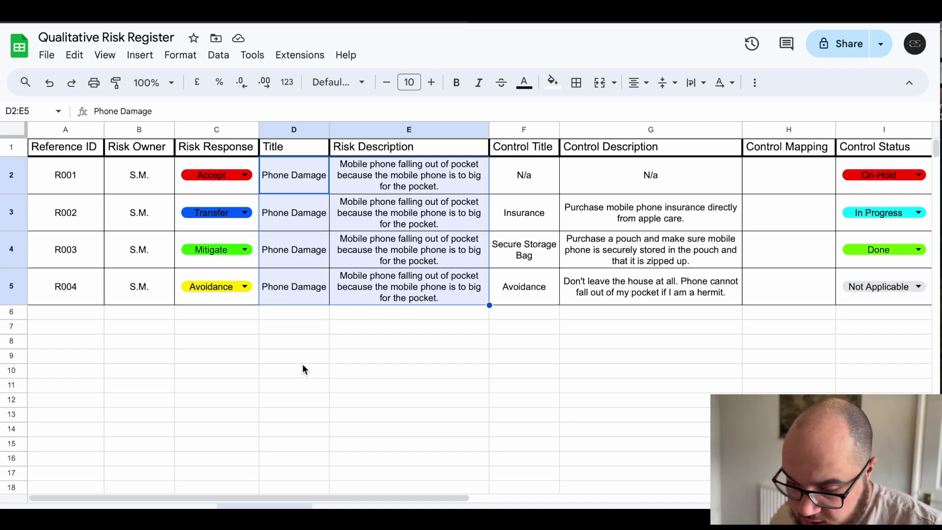
click(239, 176)
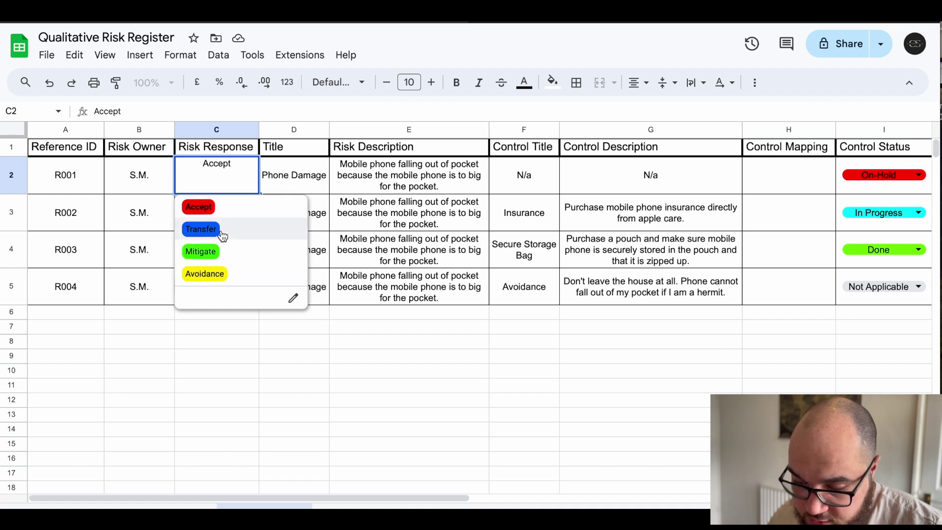
click(242, 327)
click(299, 155)
drag(296, 177, 465, 305)
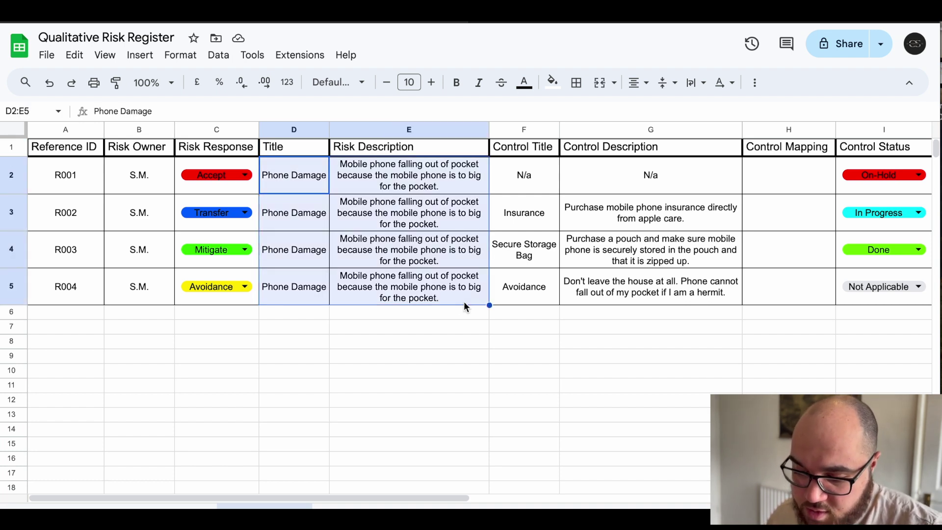
scroll(464, 303, right, 1)
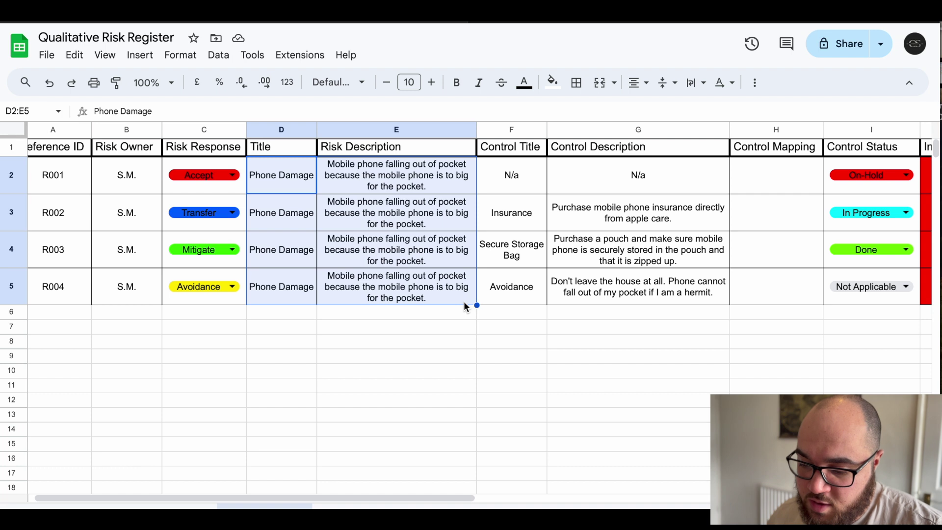
click(292, 177)
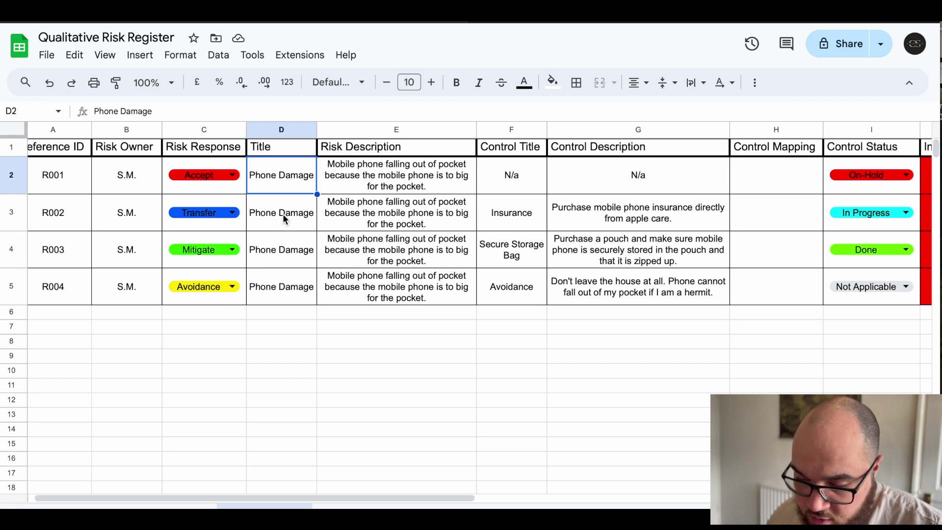
scroll(282, 218, left, 1)
drag(302, 182, 428, 288)
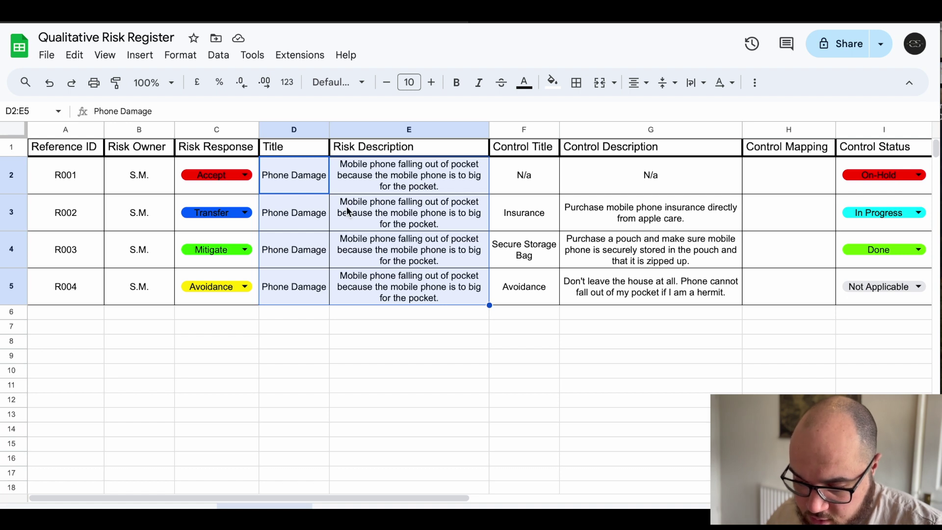
click(407, 287)
scroll(305, 206, right, 3)
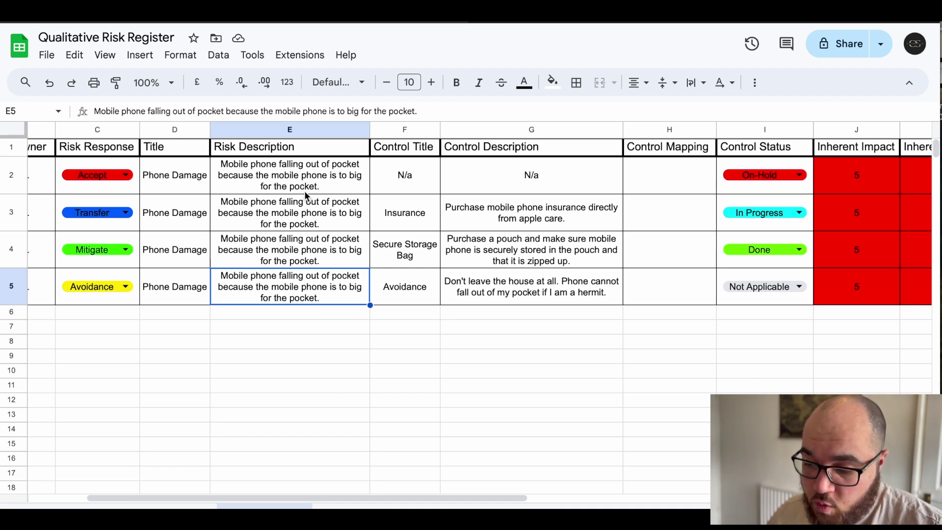
click(127, 175)
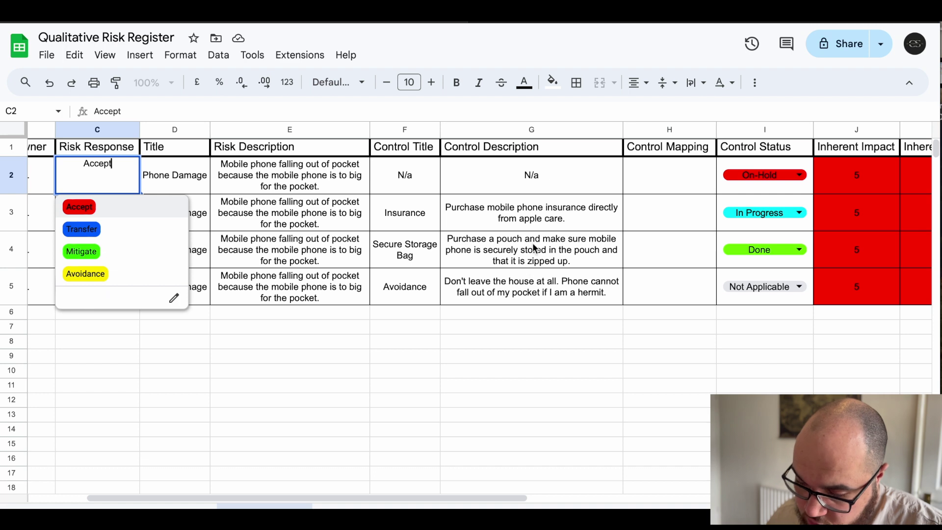
click(553, 181)
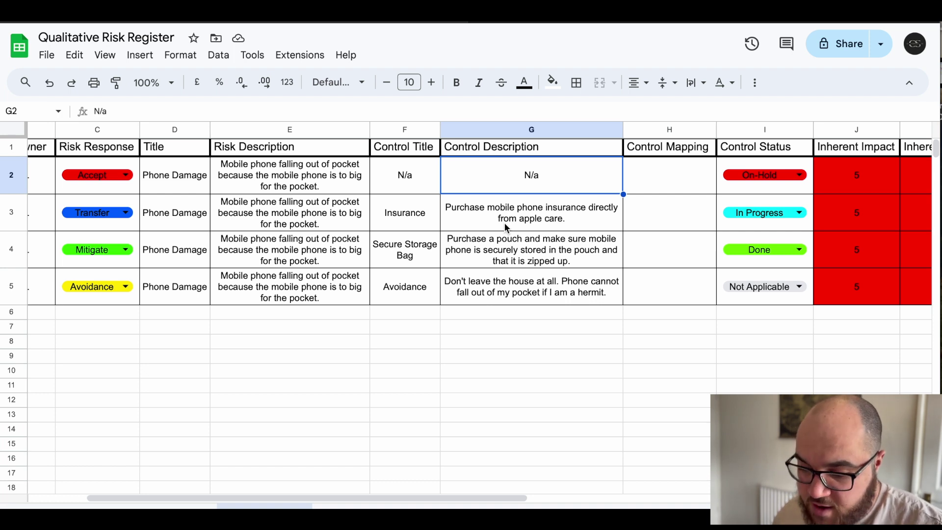
click(507, 227)
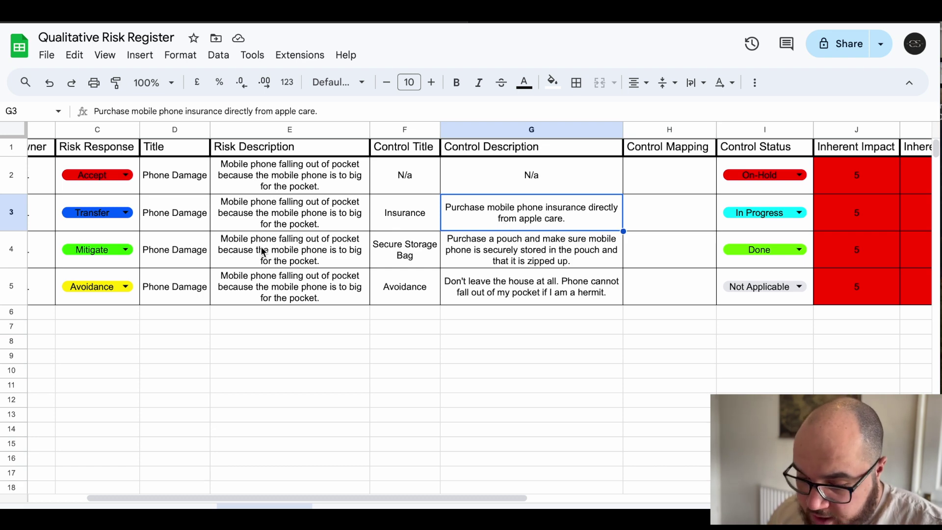
scroll(441, 246, left, 3)
click(377, 265)
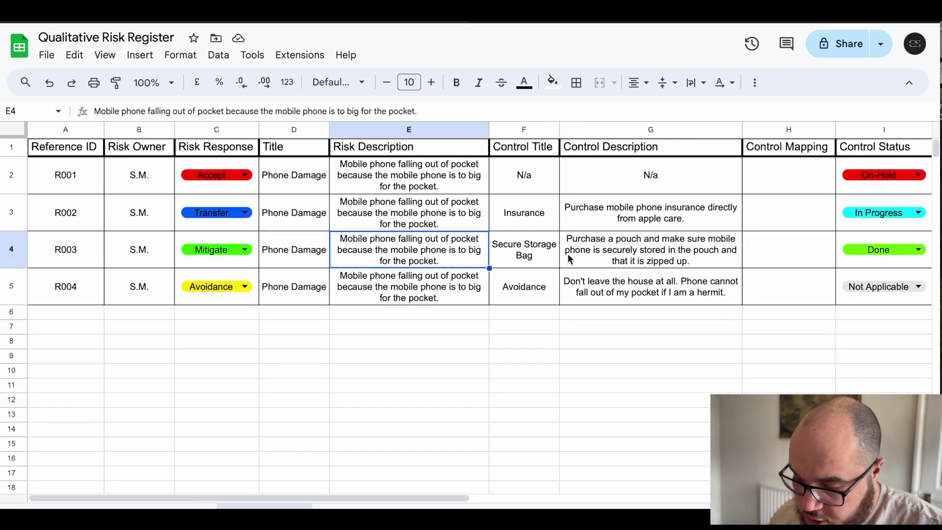
scroll(567, 254, right, 2)
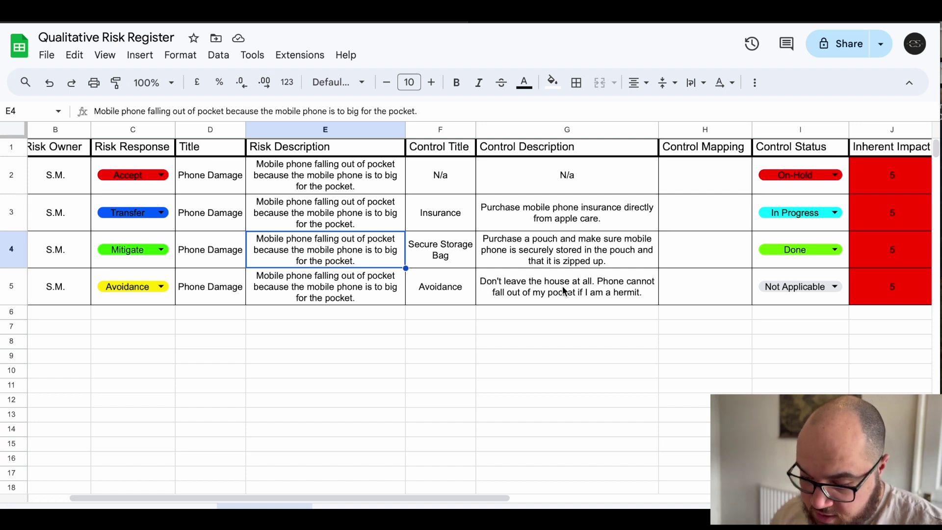
scroll(549, 270, left, 1)
click(537, 248)
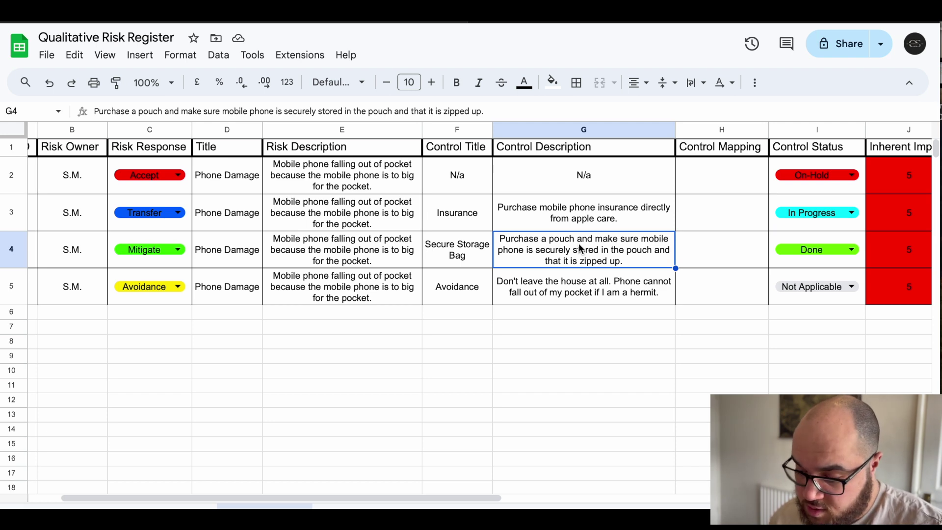
scroll(580, 247, right, 3)
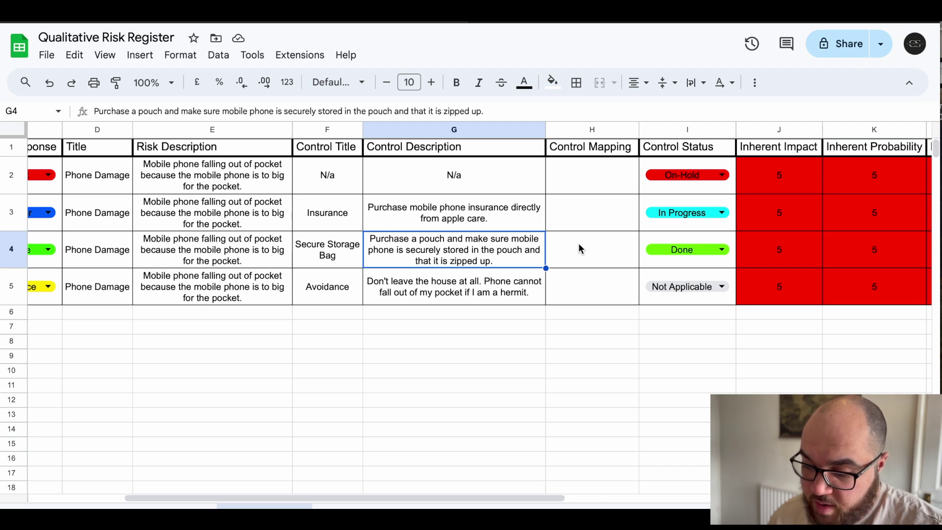
scroll(578, 243, right, 2)
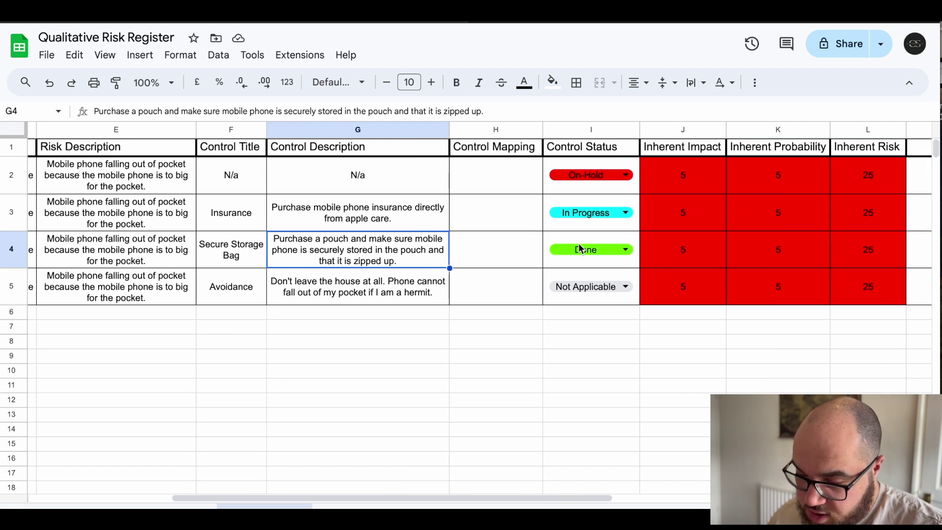
scroll(579, 243, right, 2)
scroll(578, 243, left, 1)
drag(240, 179, 324, 291)
click(323, 291)
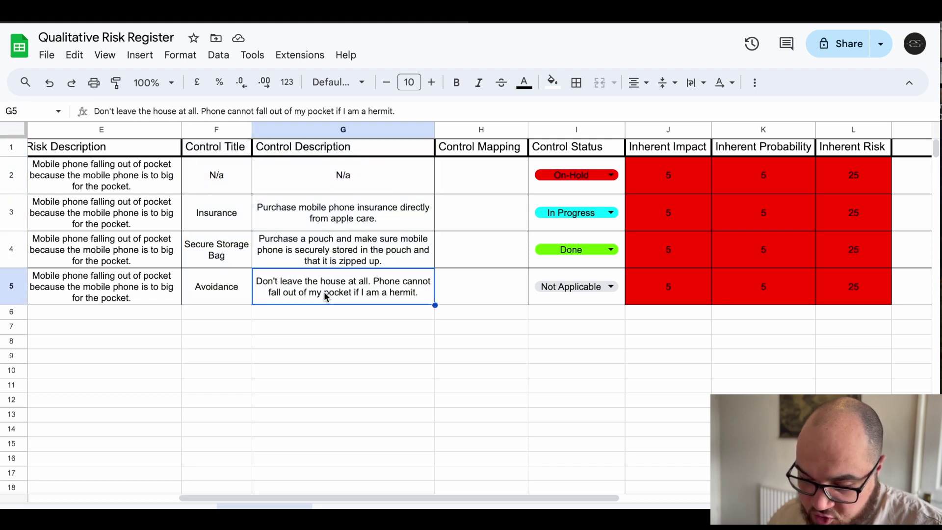
scroll(324, 291, left, 3)
scroll(416, 205, left, 2)
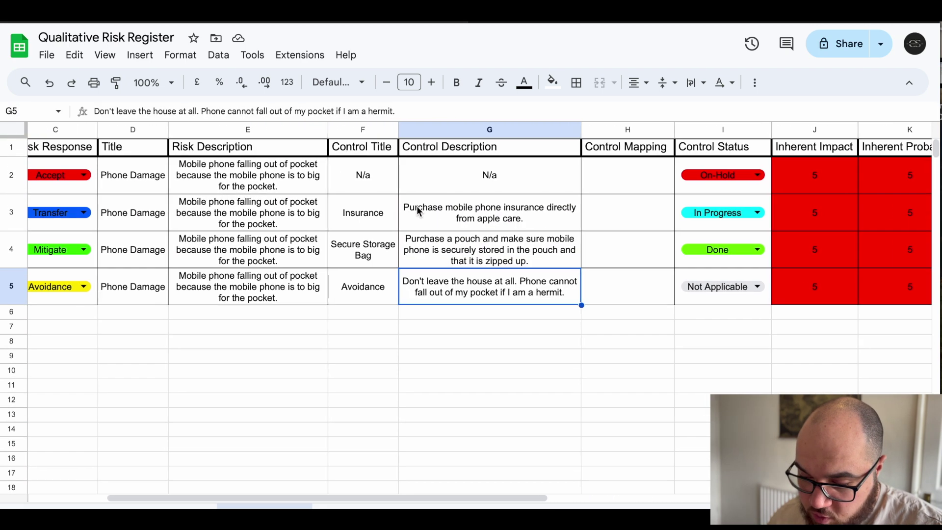
scroll(416, 208, left, 1)
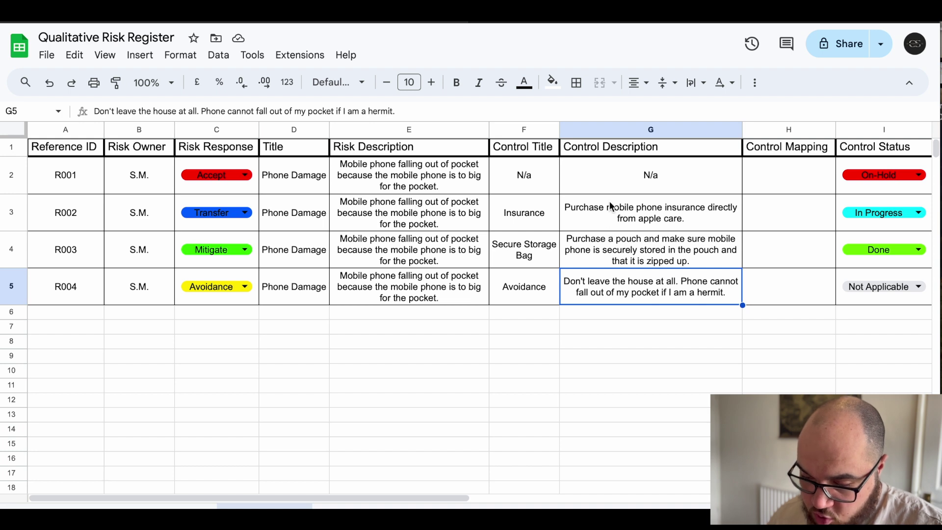
scroll(283, 240, right, 2)
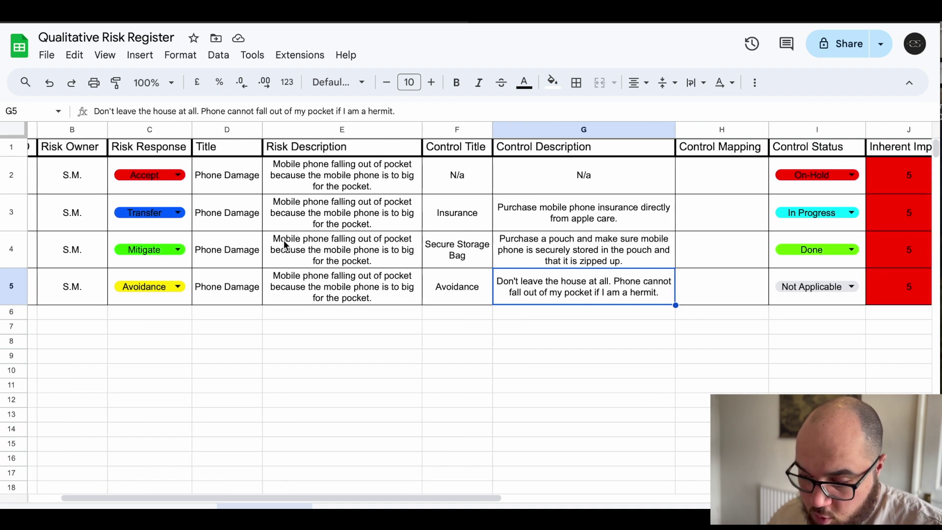
drag(638, 183, 672, 309)
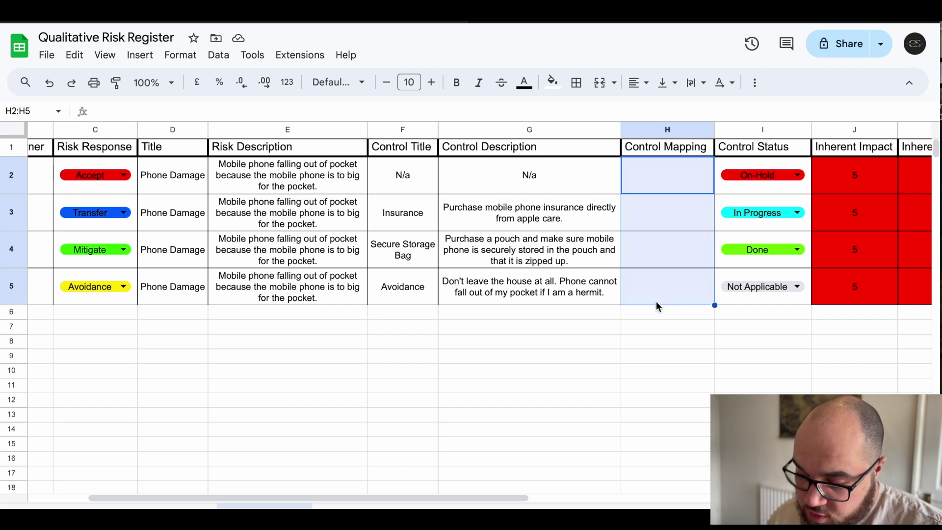
click(650, 202)
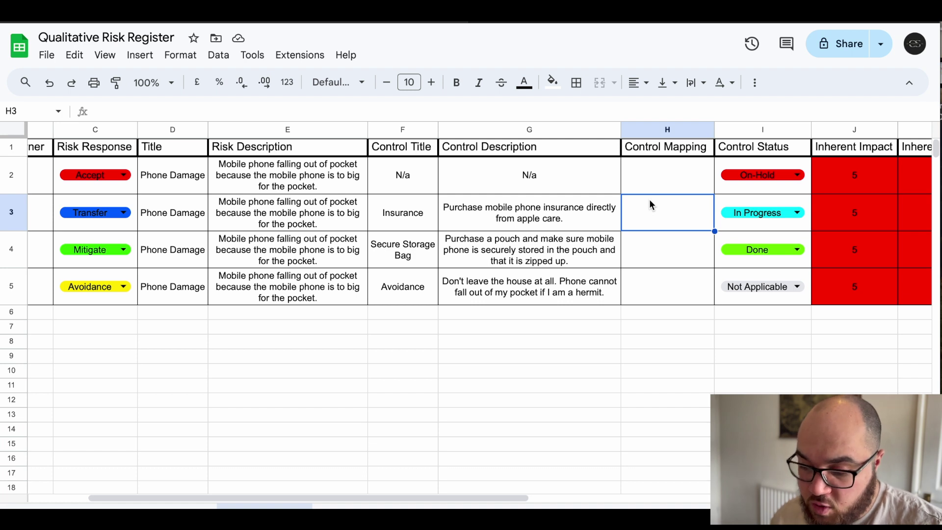
click(554, 209)
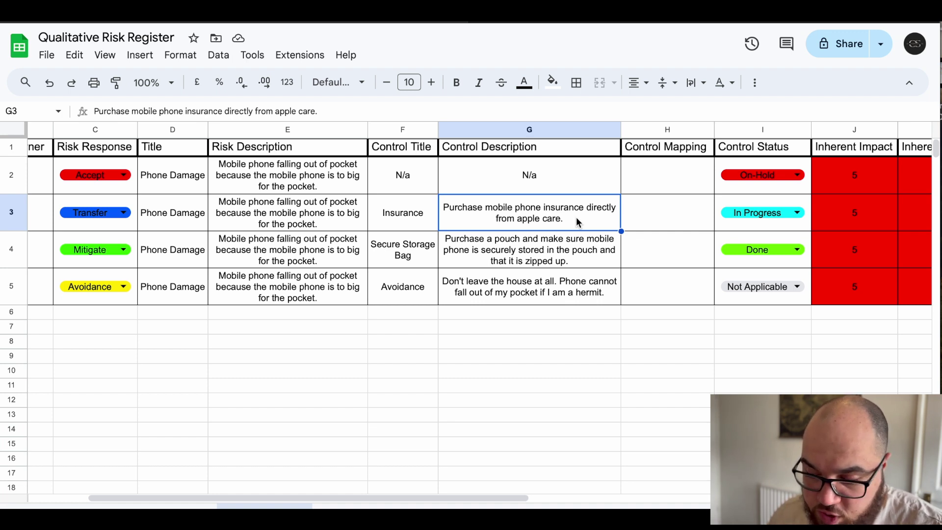
scroll(578, 222, right, 5)
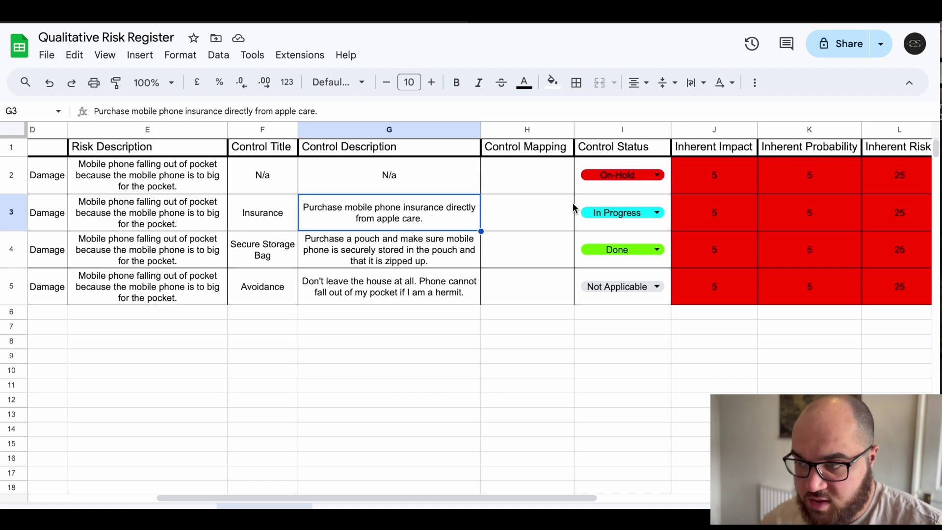
scroll(576, 208, right, 2)
double_click(577, 171)
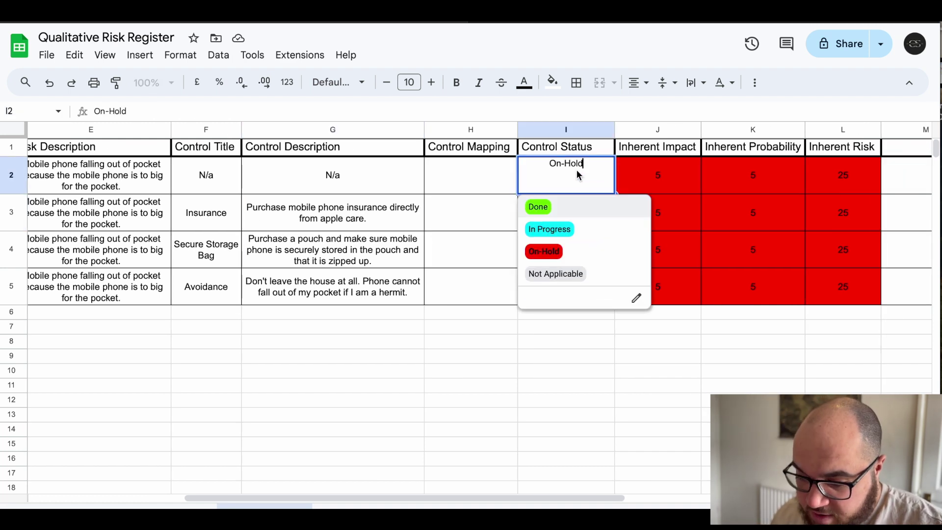
click(567, 343)
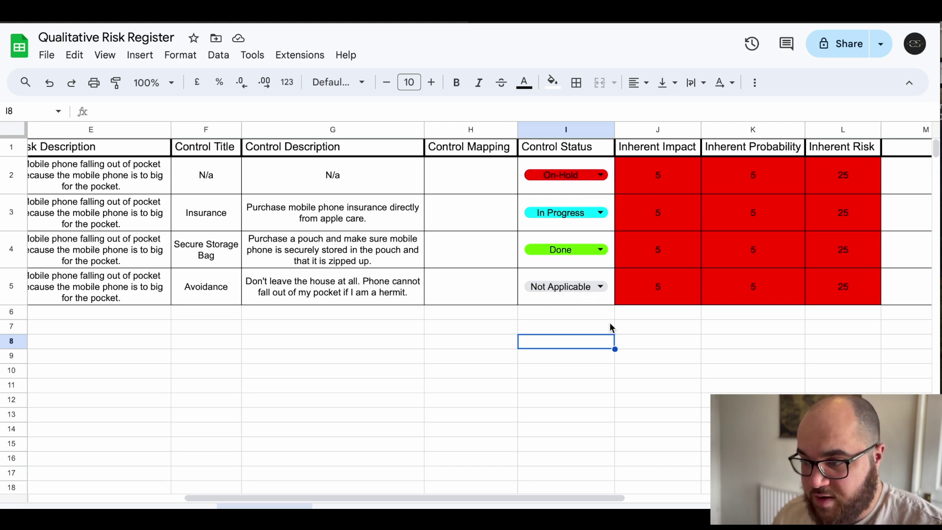
scroll(611, 327, right, 5)
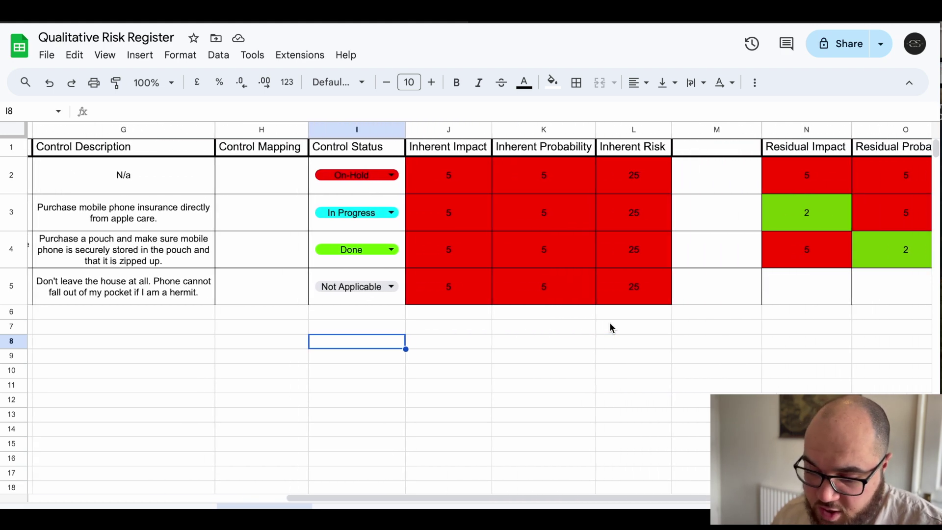
scroll(610, 322, left, 6)
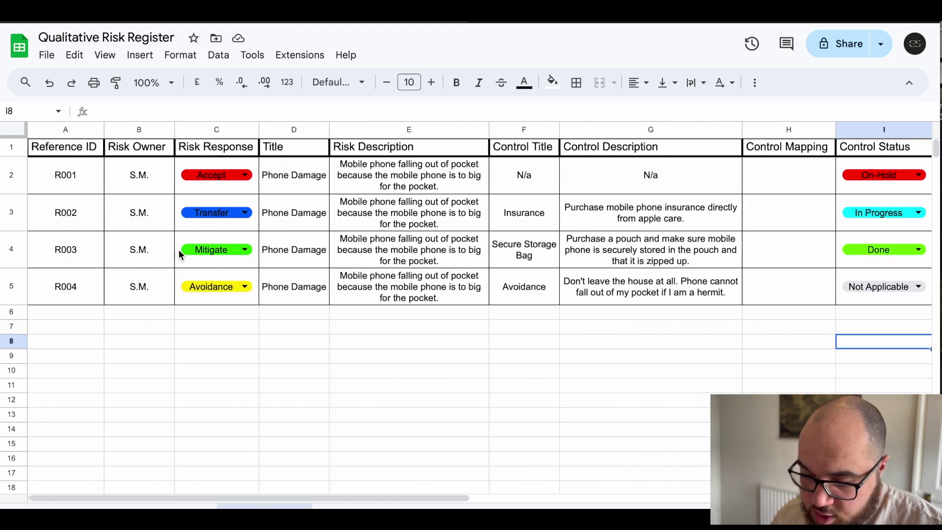
right_click(73, 190)
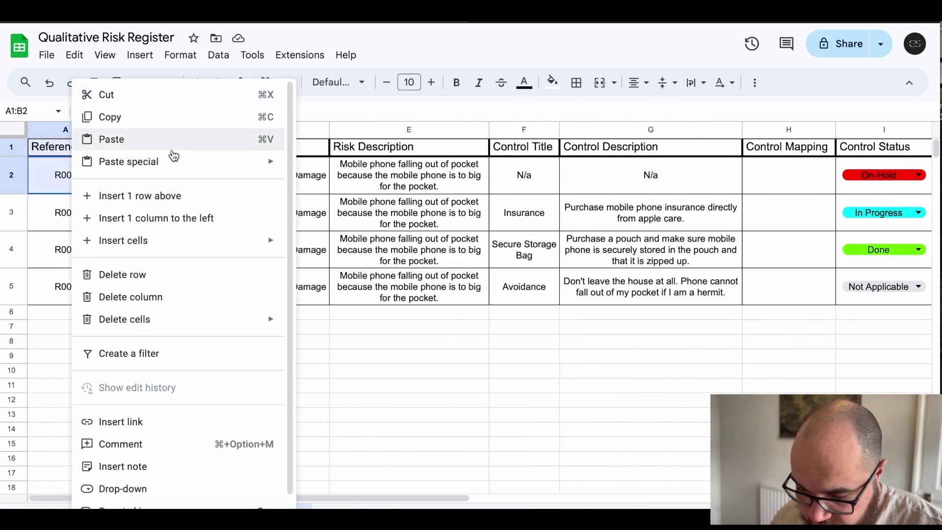
click(202, 450)
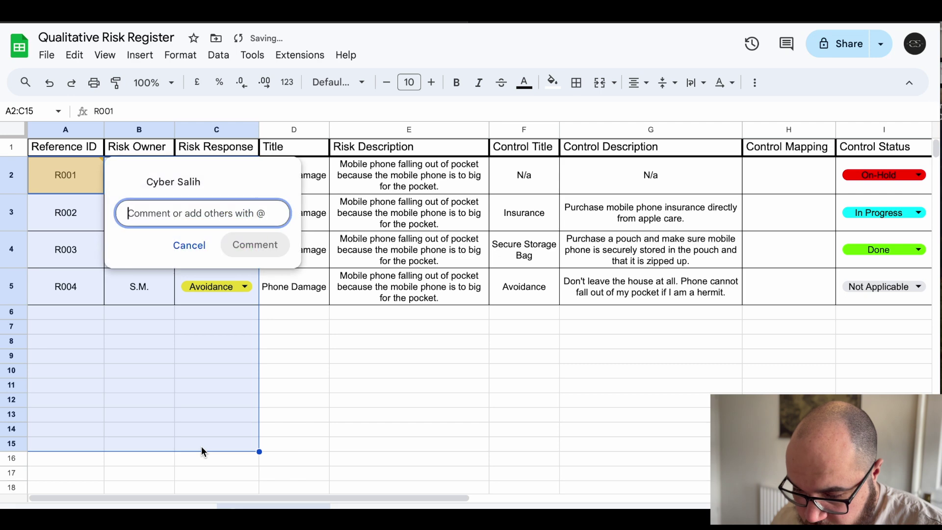
click(189, 245)
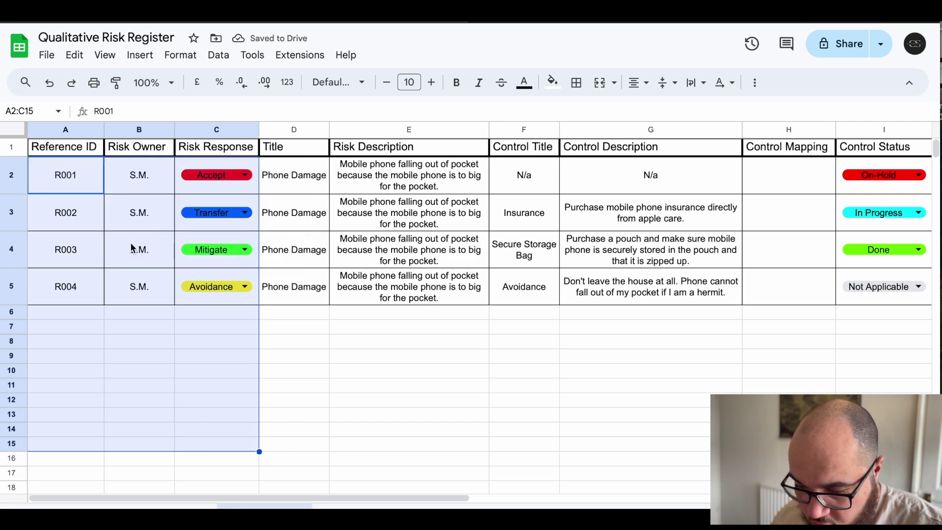
click(294, 359)
scroll(435, 306, right, 10)
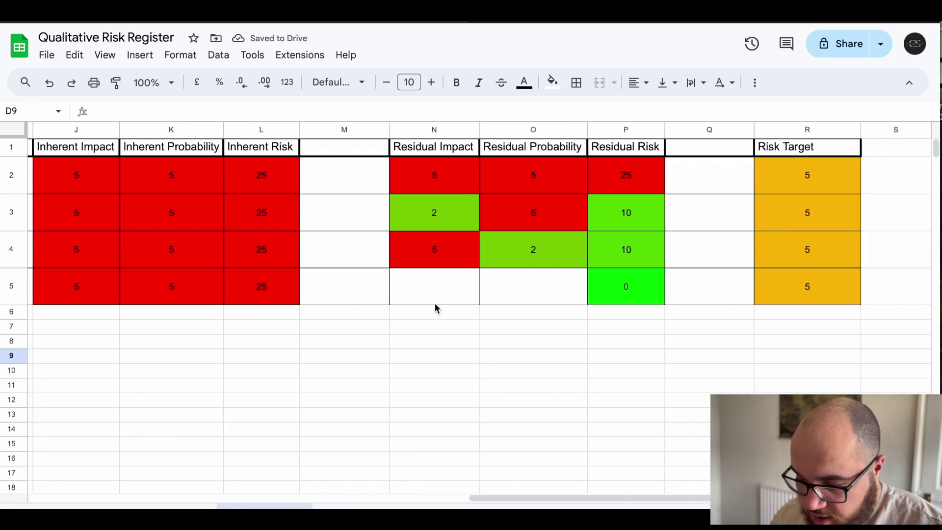
scroll(345, 258, left, 2)
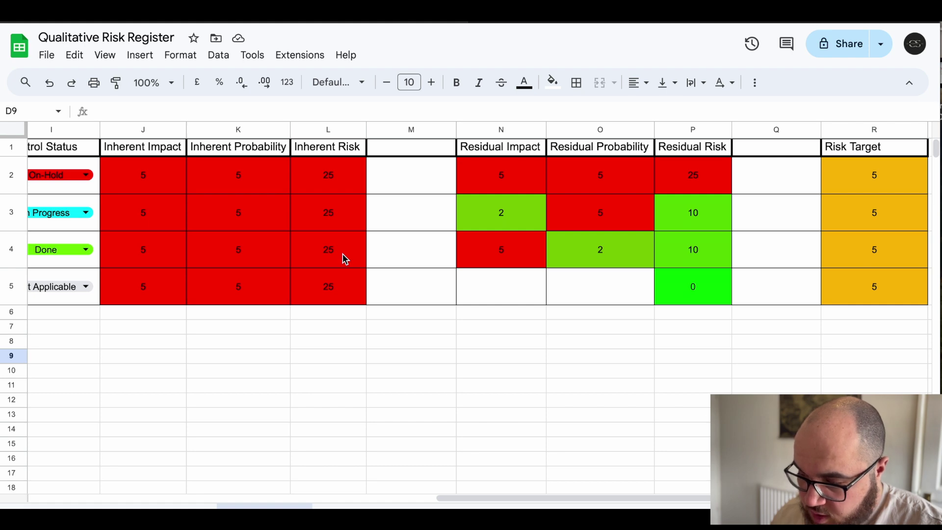
scroll(345, 258, right, 1)
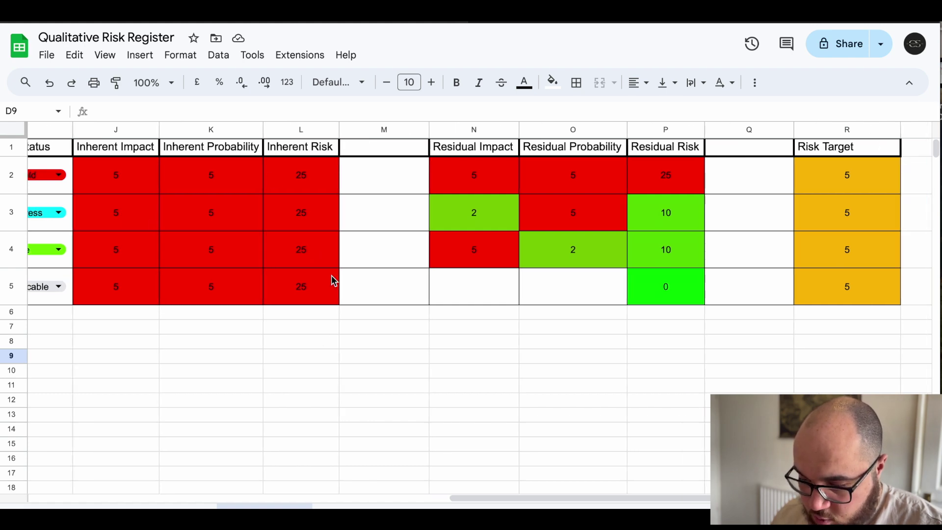
scroll(332, 281, left, 10)
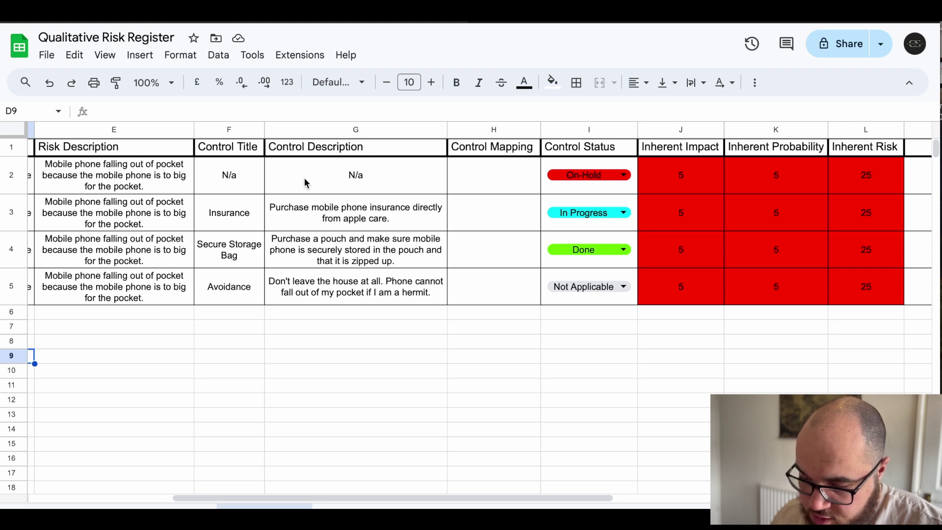
scroll(702, 208, right, 5)
scroll(702, 208, right, 1)
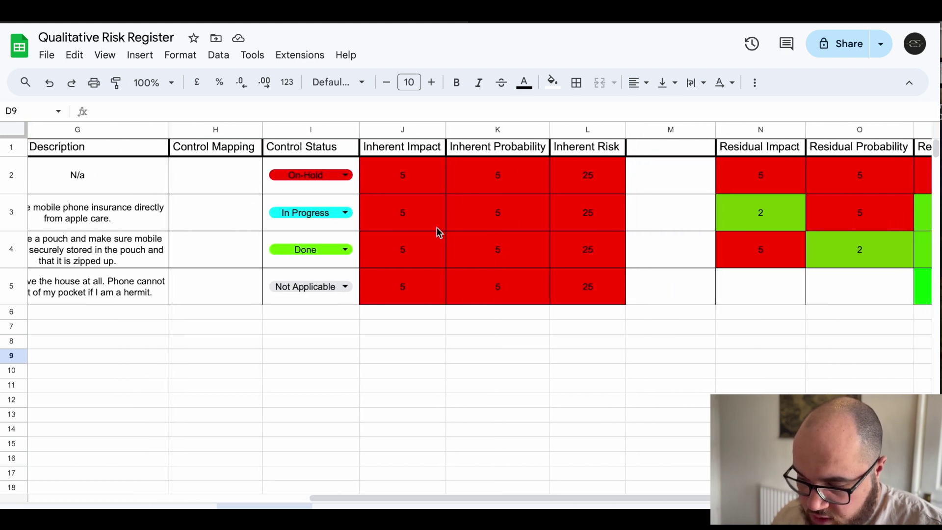
scroll(670, 258, right, 5)
scroll(646, 219, left, 6)
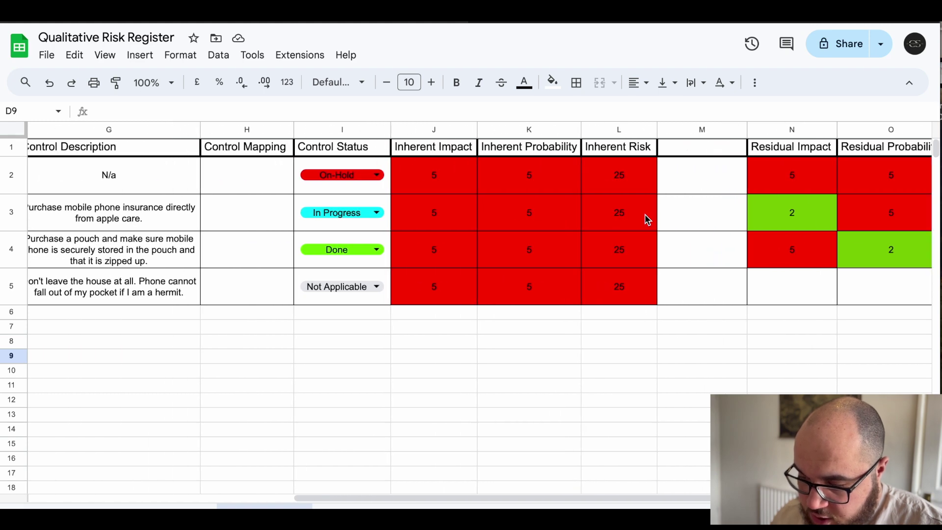
scroll(646, 220, right, 5)
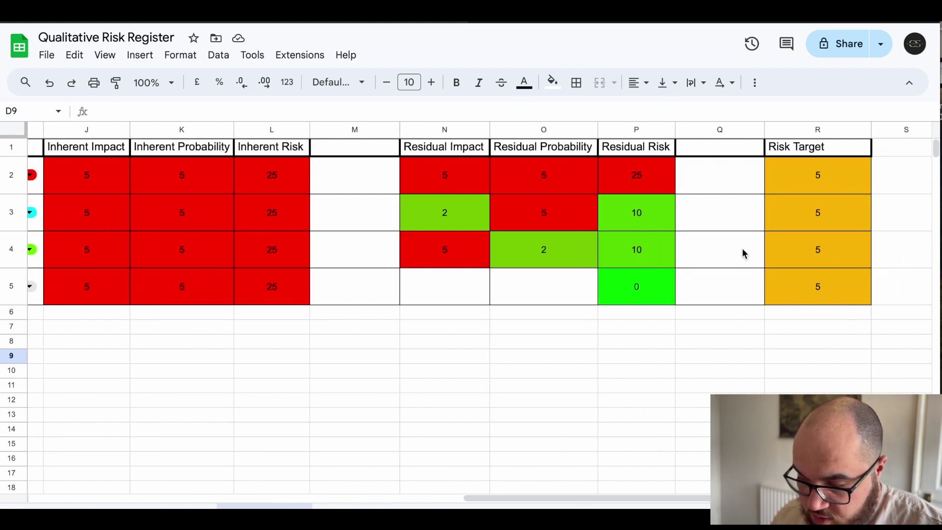
scroll(451, 216, left, 4)
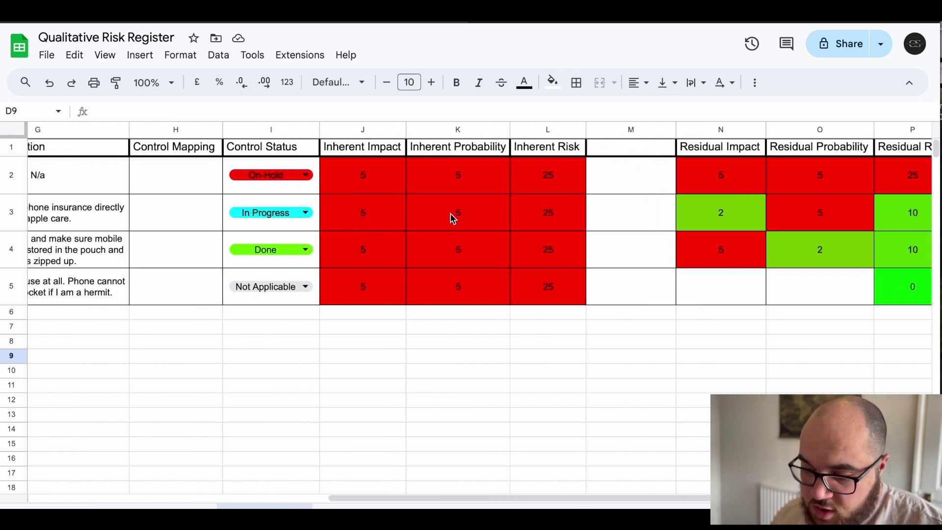
scroll(450, 216, right, 4)
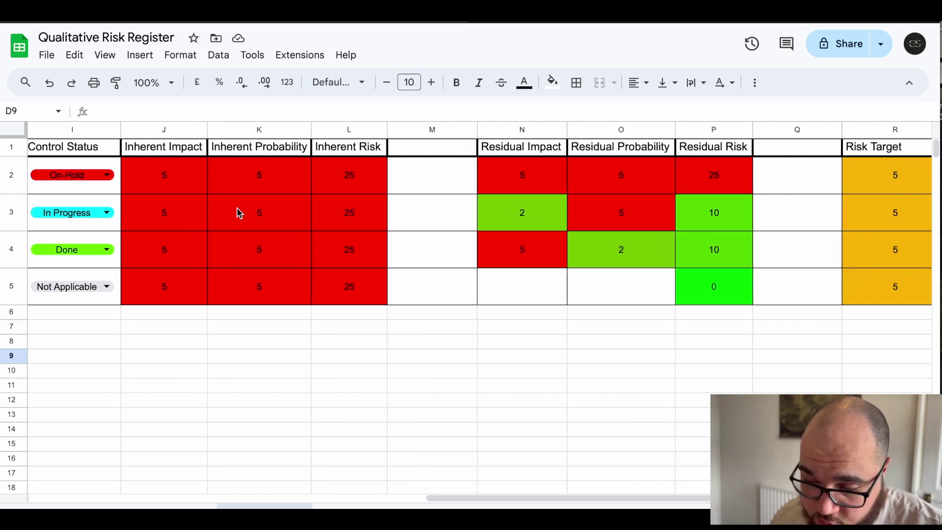
click(185, 188)
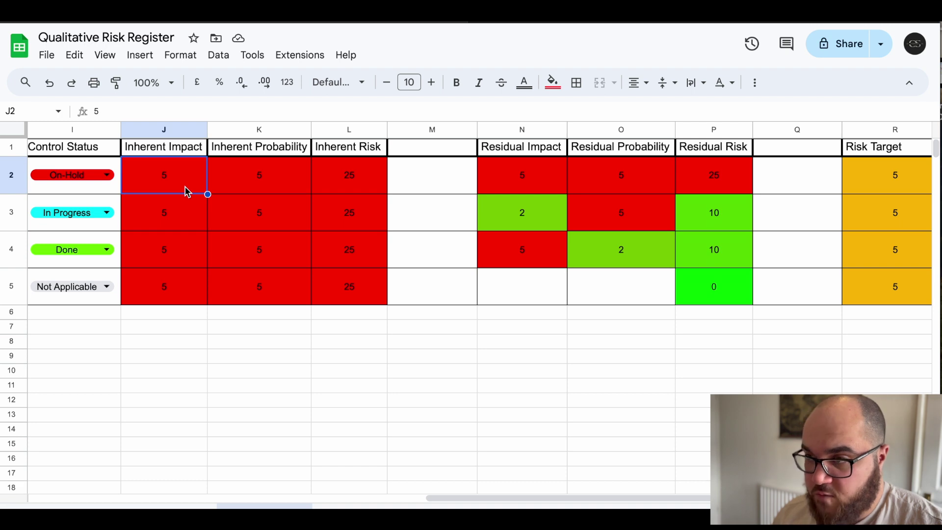
click(263, 193)
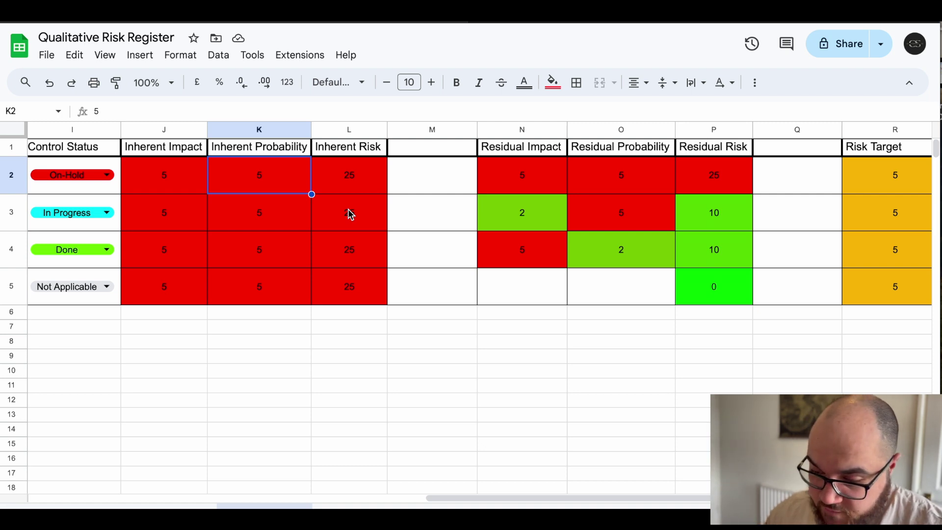
click(352, 183)
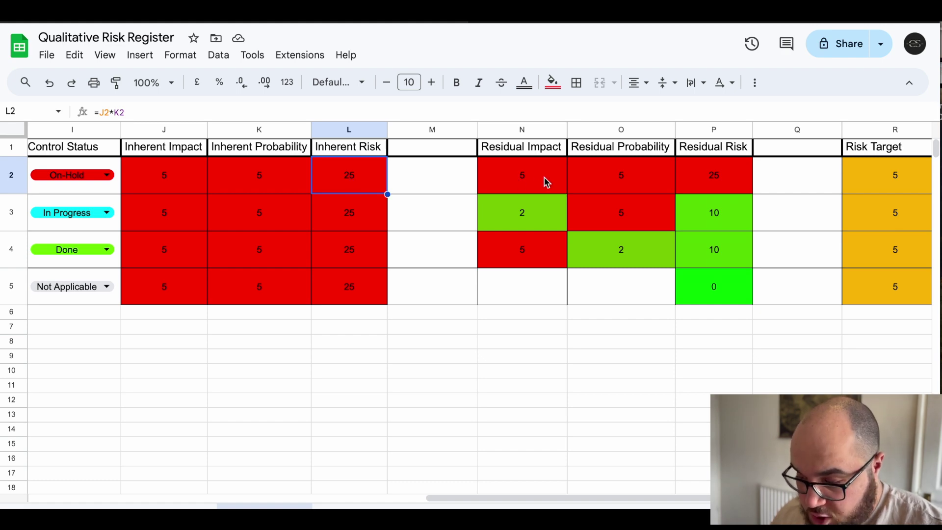
scroll(537, 186, left, 10)
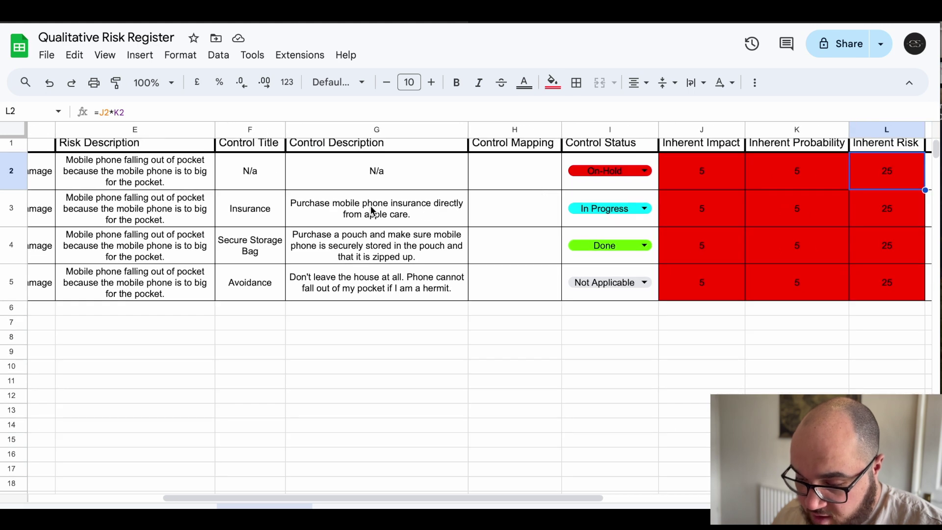
scroll(433, 212, right, 4)
scroll(431, 212, right, 6)
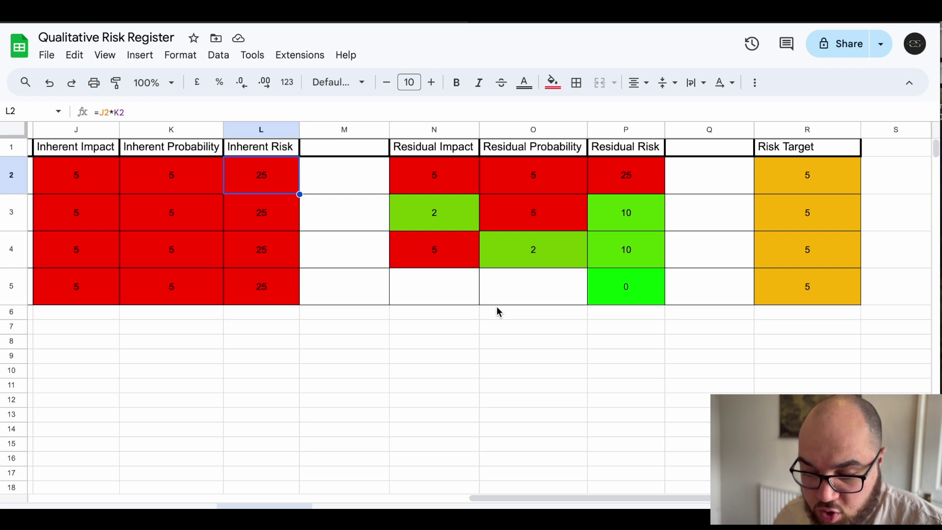
click(436, 216)
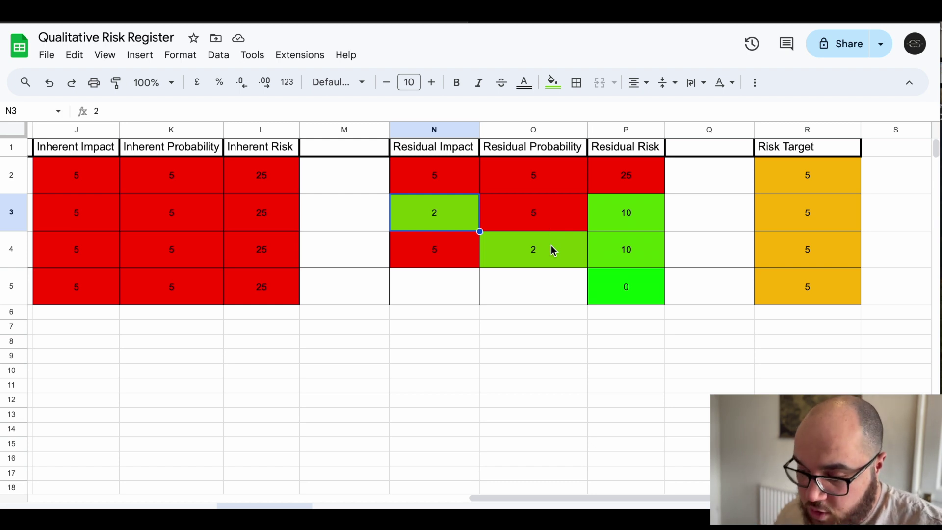
click(615, 212)
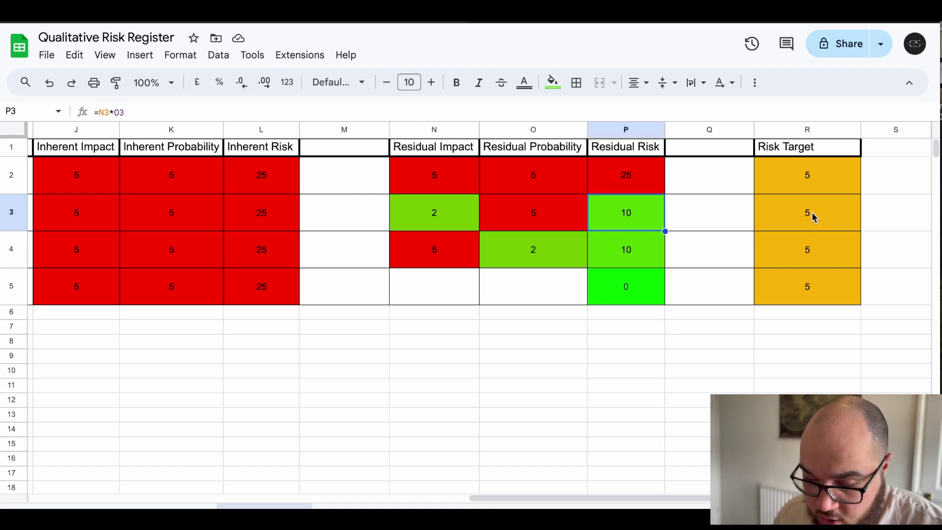
scroll(598, 219, left, 2)
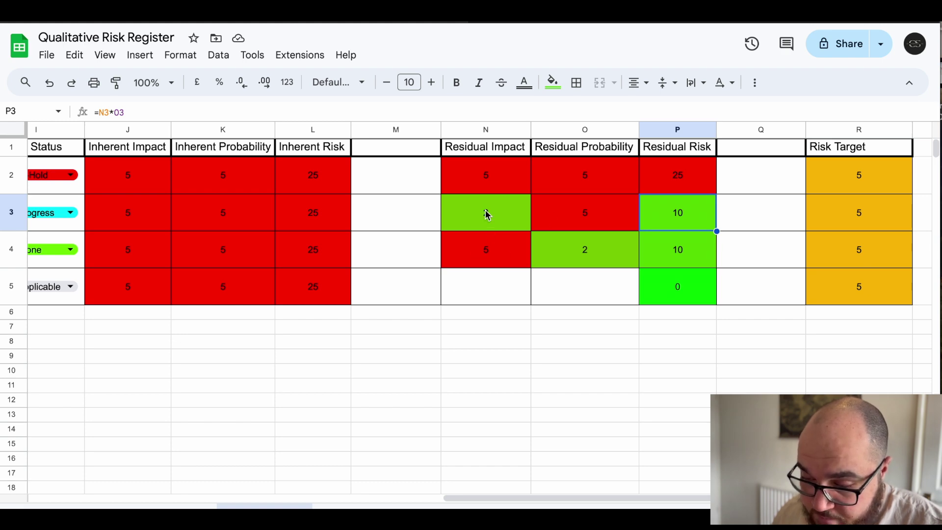
scroll(486, 213, left, 10)
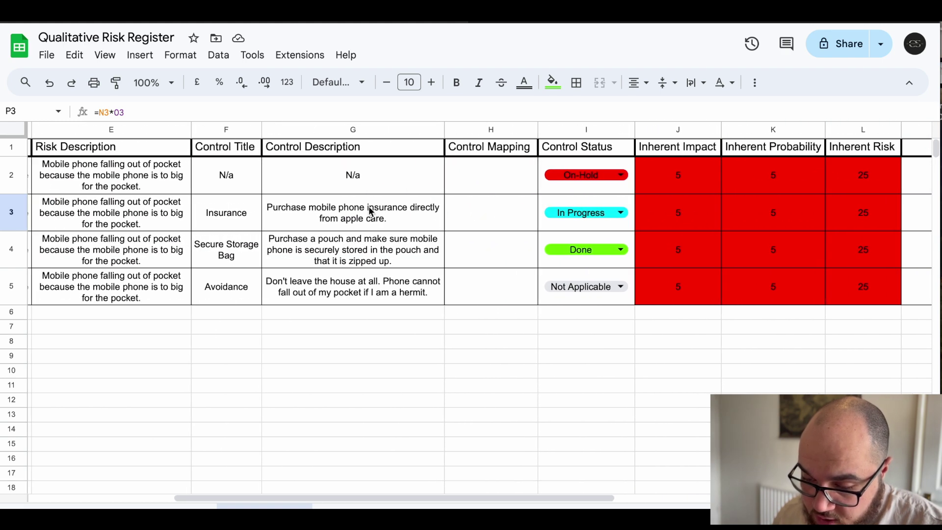
scroll(385, 218, right, 10)
scroll(381, 213, left, 5)
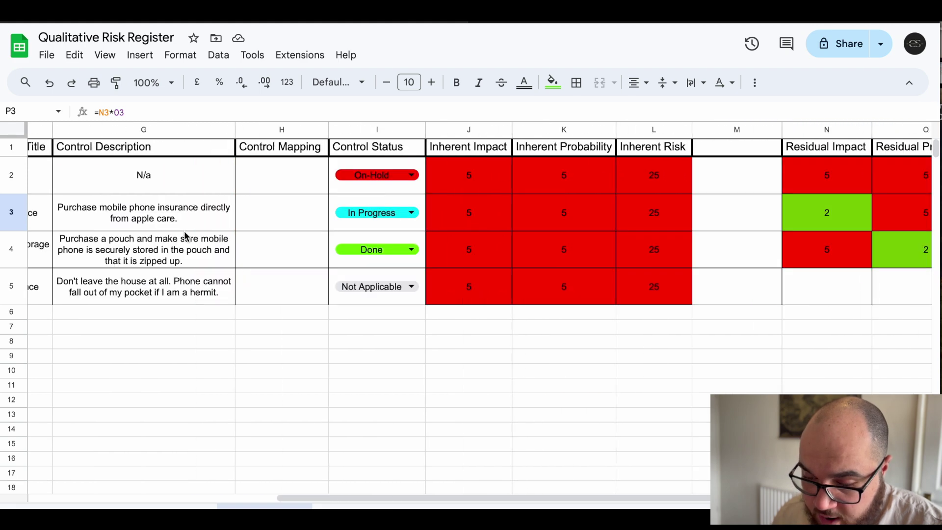
scroll(129, 251, left, 5)
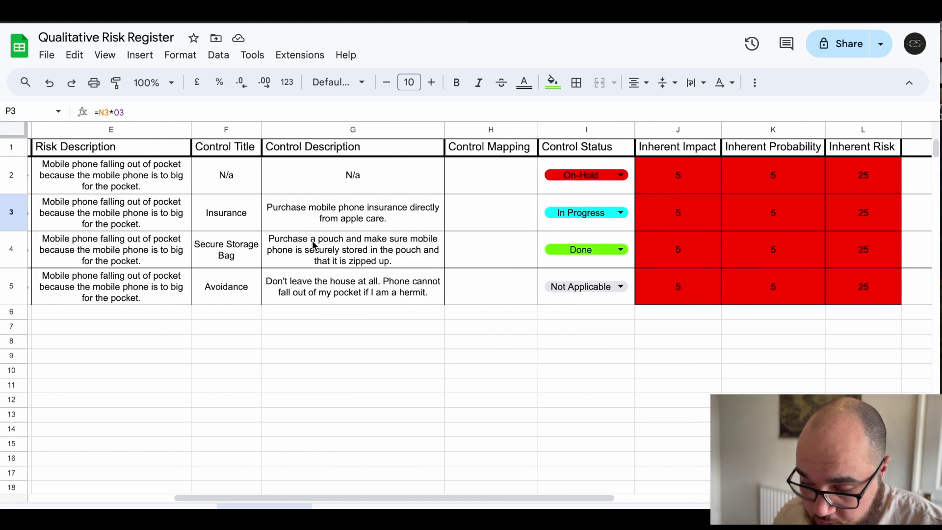
scroll(332, 246, right, 3)
scroll(332, 247, right, 20)
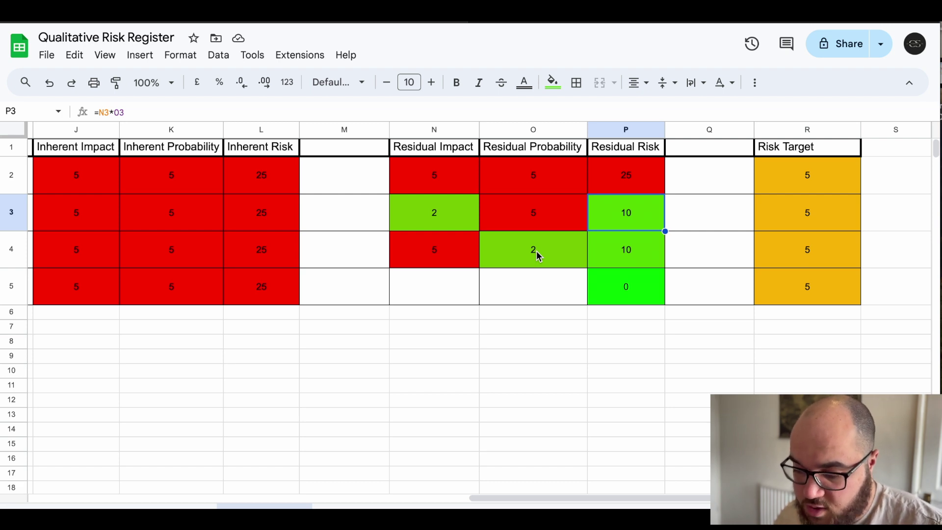
scroll(536, 251, left, 5)
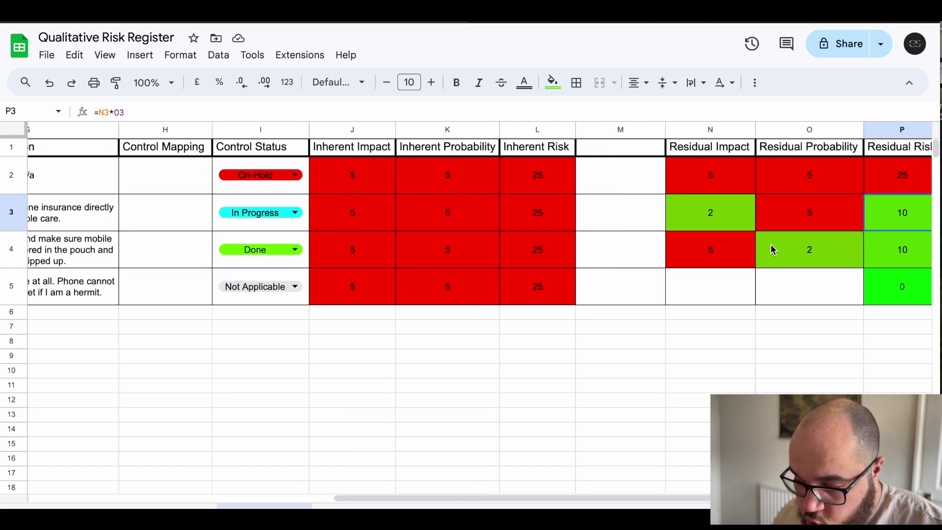
scroll(719, 206, left, 2)
scroll(719, 206, right, 6)
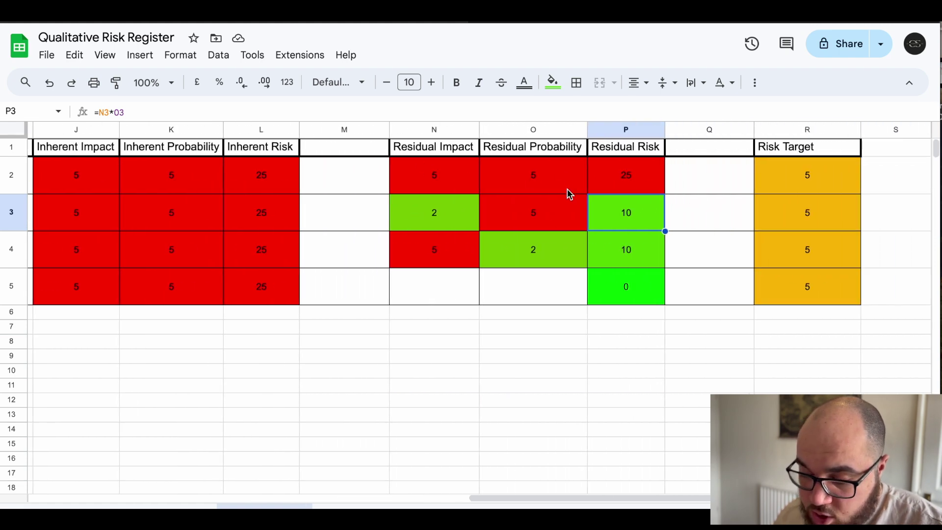
scroll(555, 259, left, 6)
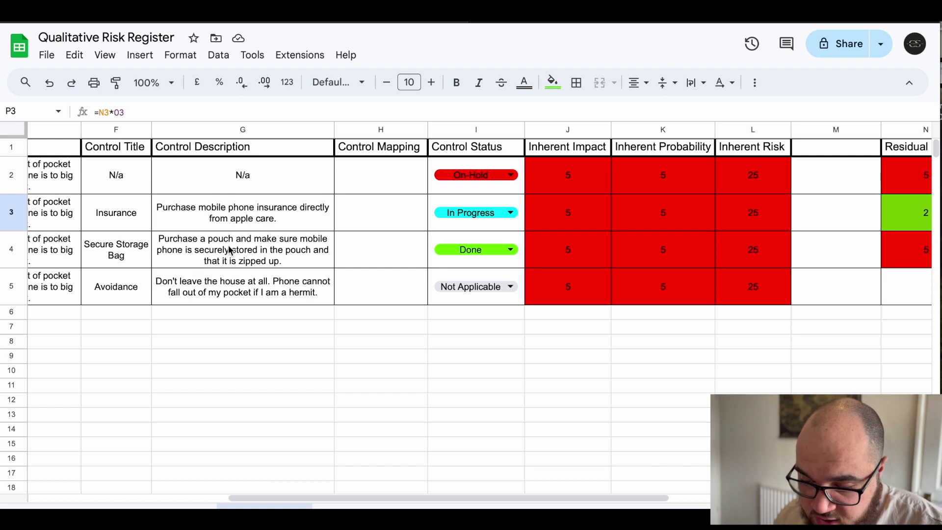
scroll(269, 252, right, 5)
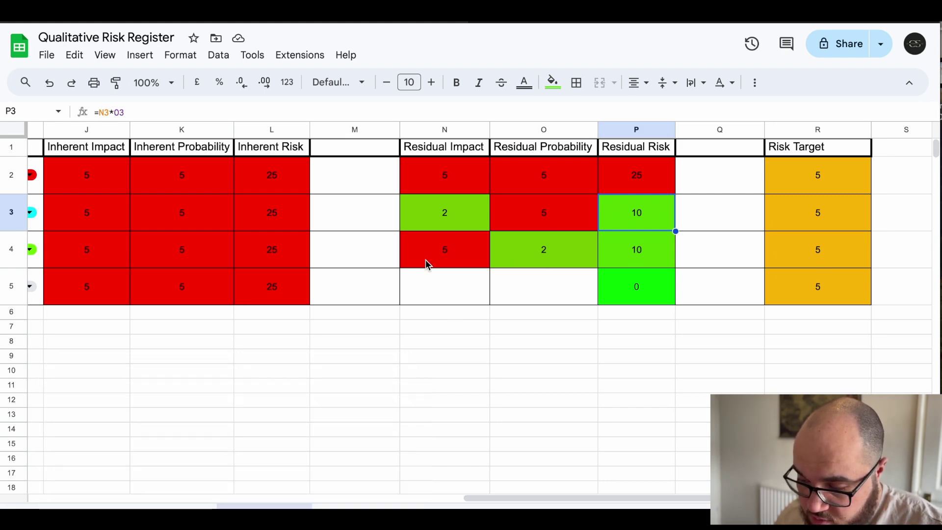
scroll(467, 248, left, 10)
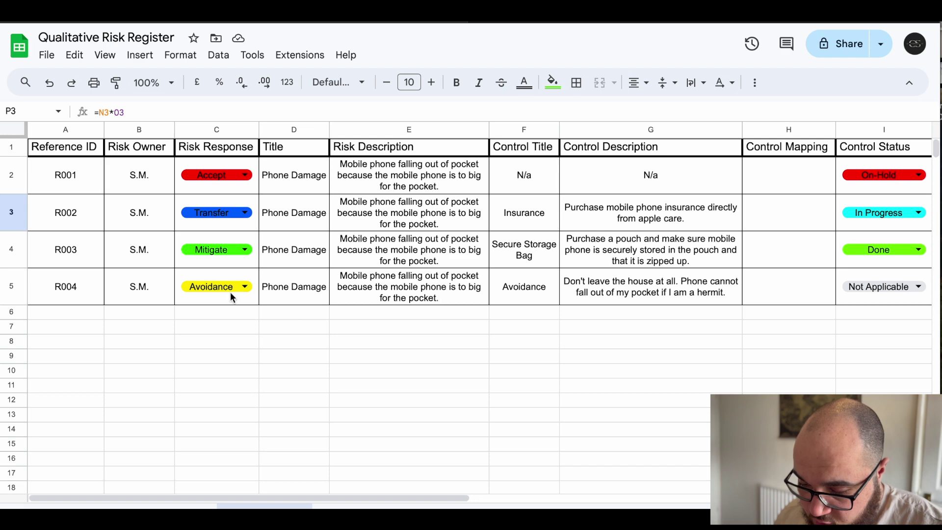
scroll(293, 287, right, 10)
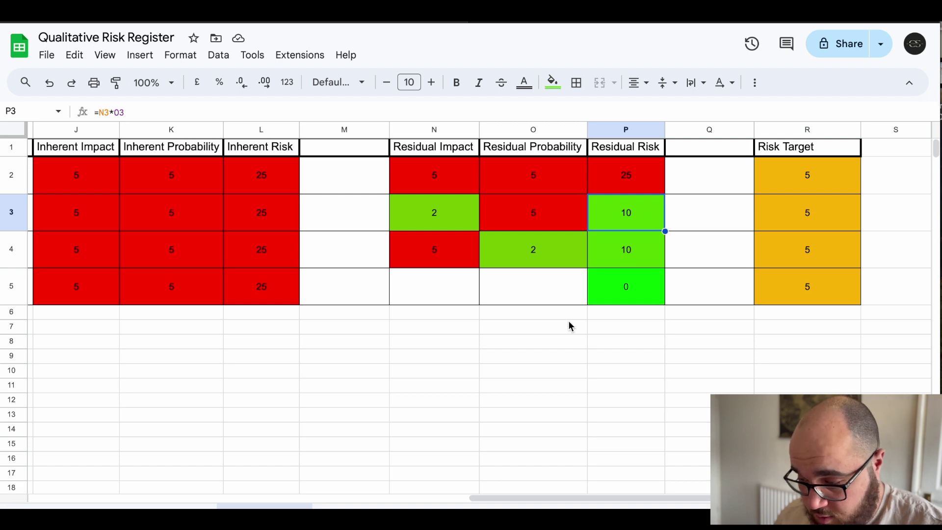
drag(408, 300, 635, 301)
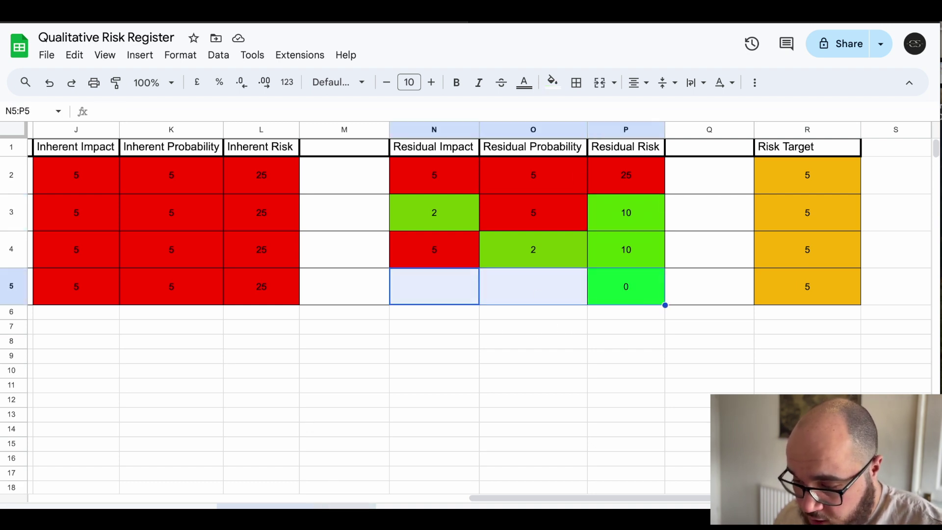
scroll(303, 386, left, 15)
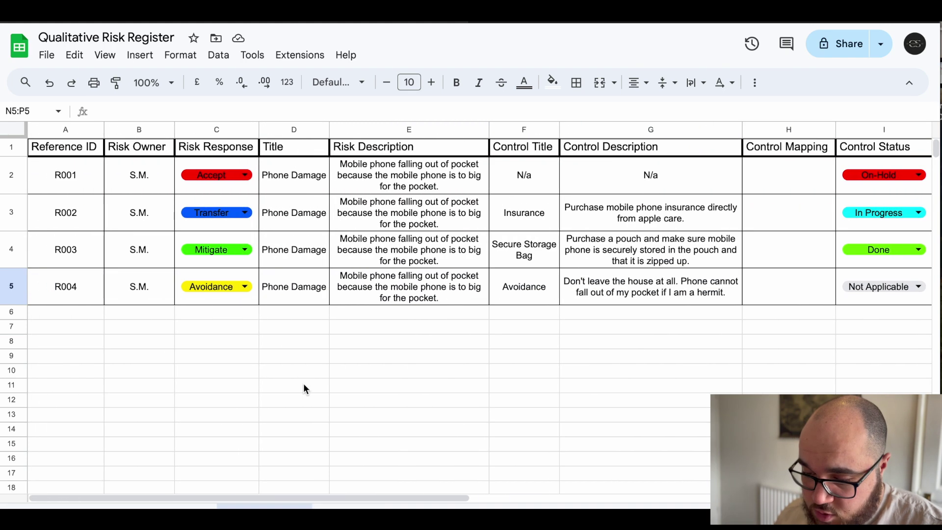
key(ctrl+shift+Page_Down)
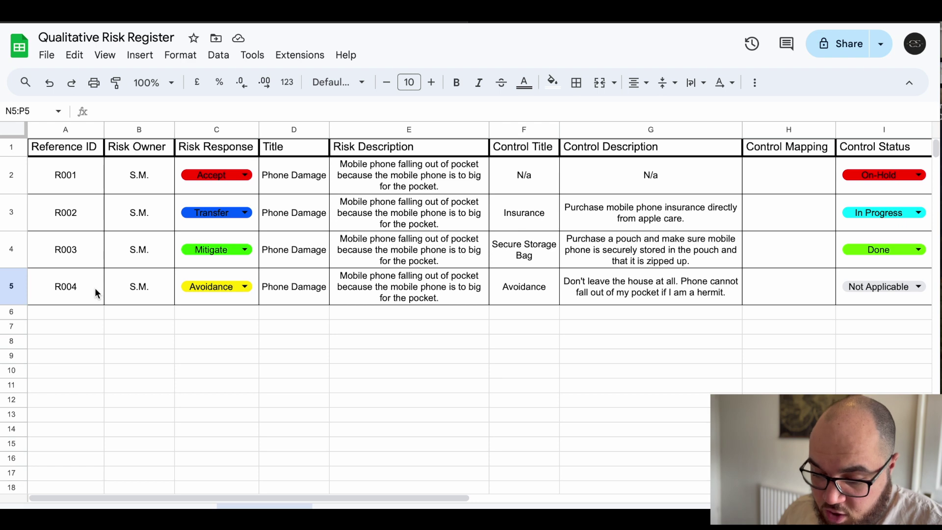
scroll(95, 287, down, 3)
scroll(130, 302, up, 3)
scroll(130, 302, left, 1)
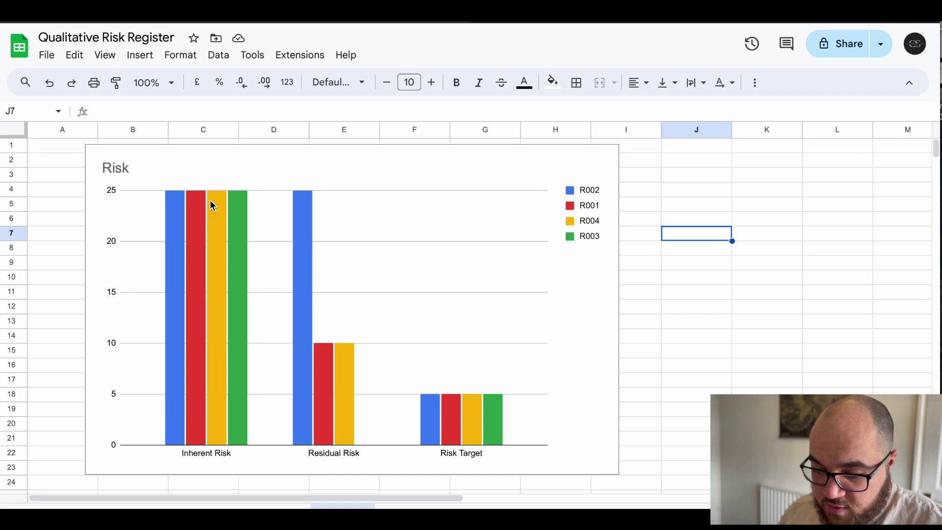
Select the Risk column chart comparing inherent, residual and target scores.
click(216, 268)
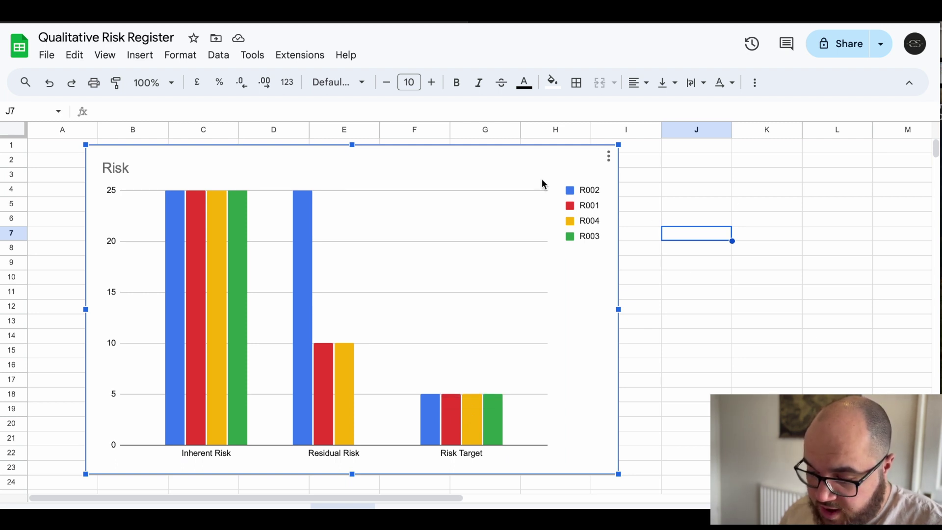
Open the Risk chart's editor on the Setup tab and expand the Chart type list.
double_click(504, 235)
click(773, 128)
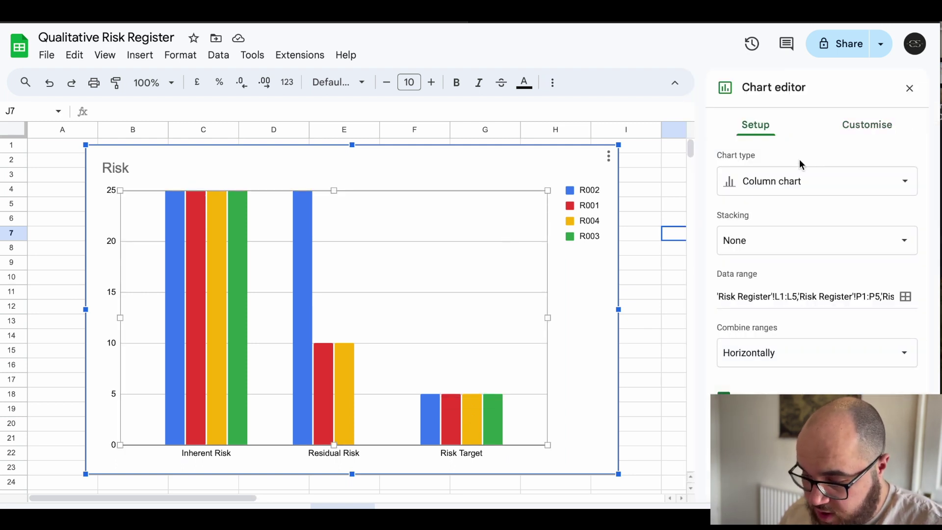
click(805, 180)
scroll(914, 251, down, 5)
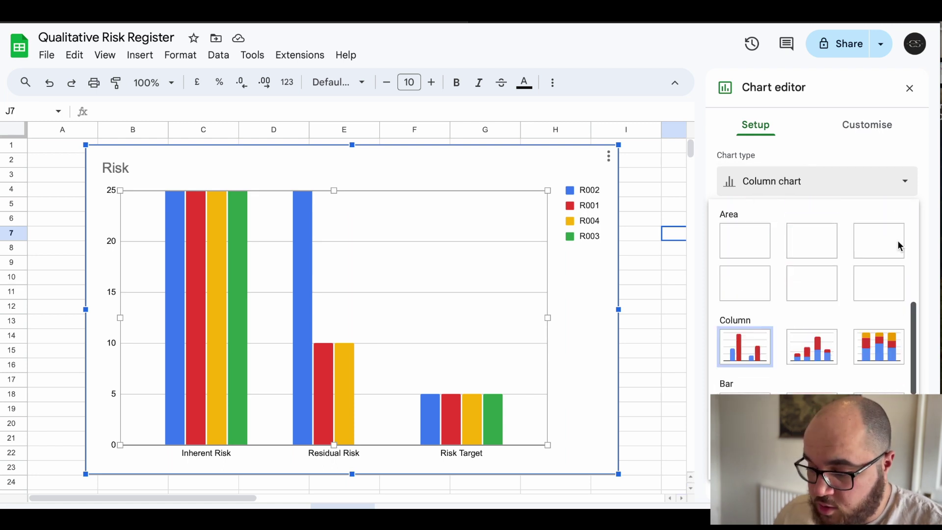
scroll(900, 246, up, 5)
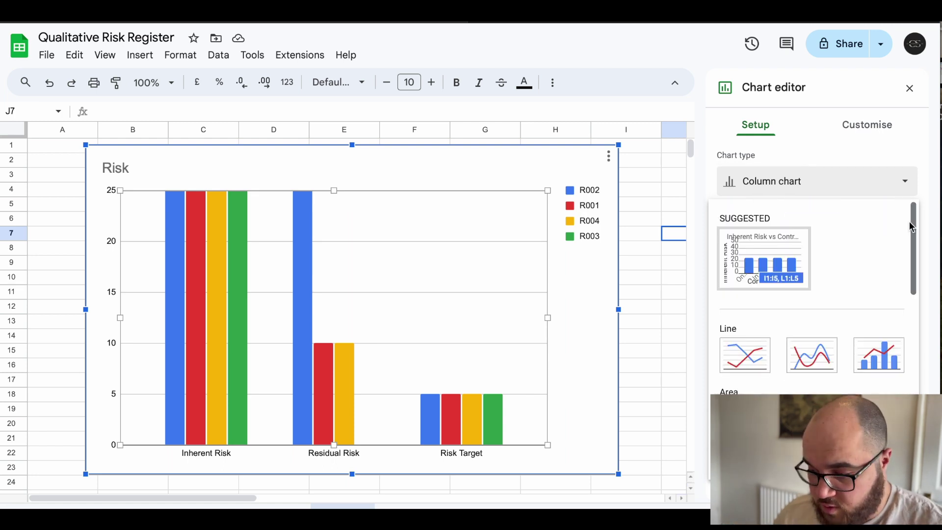